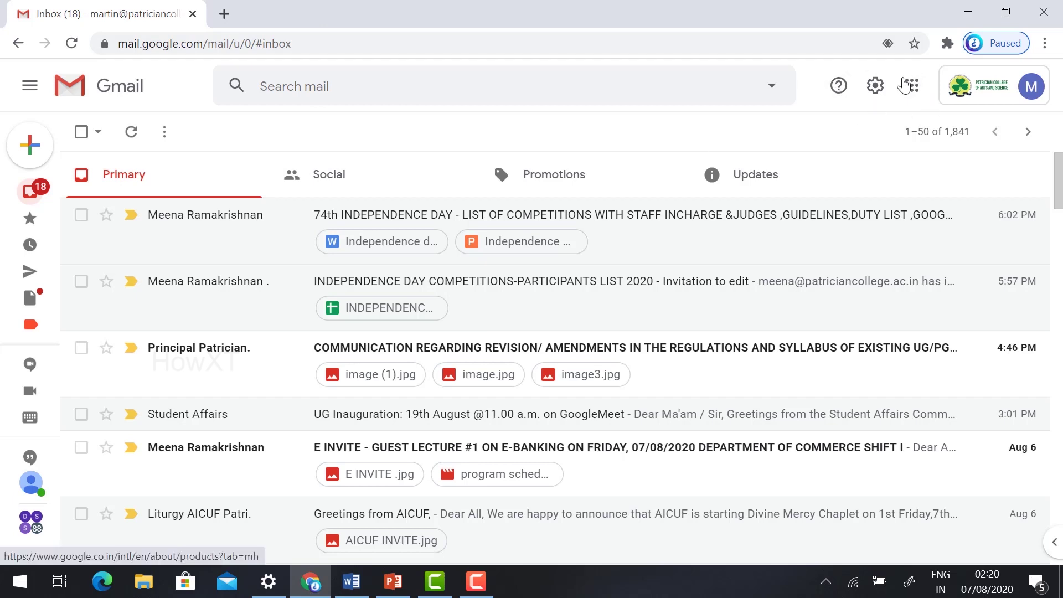
Step: Launch Google Calendar from Gmail's apps grid, showing the August 7, 2020 day view
click(911, 94)
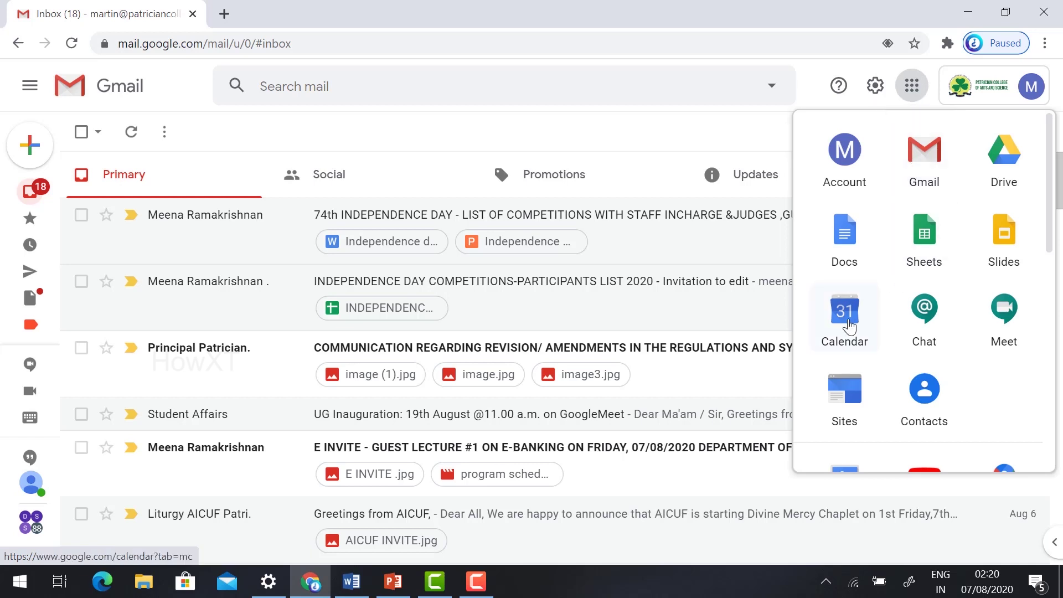
click(850, 326)
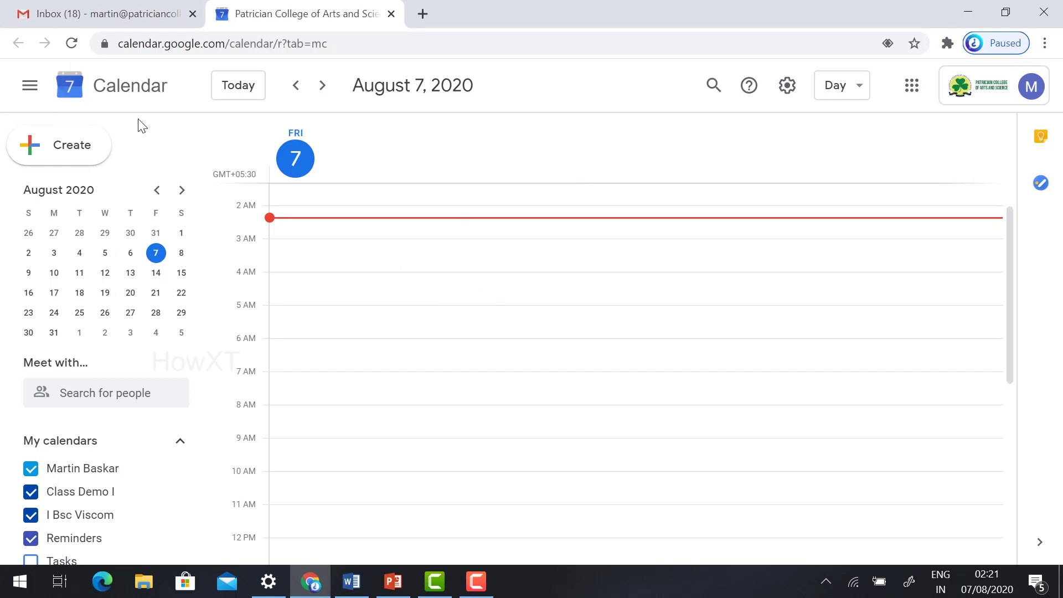
Step: Draft a 10–11 AM event titled 'Demo Class' on Saturday, August 8
click(182, 258)
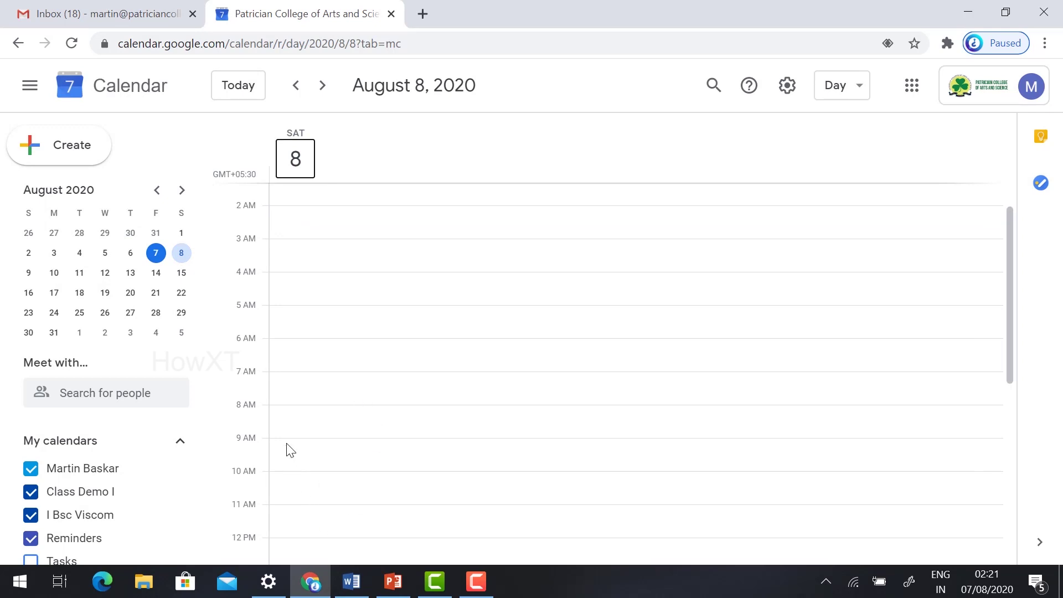
click(182, 255)
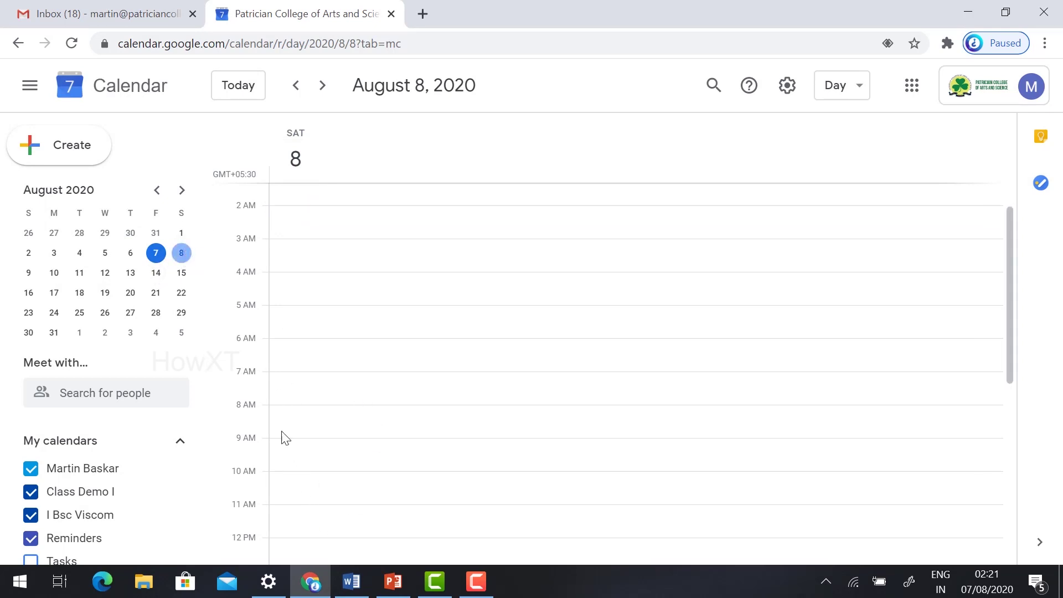
click(280, 475)
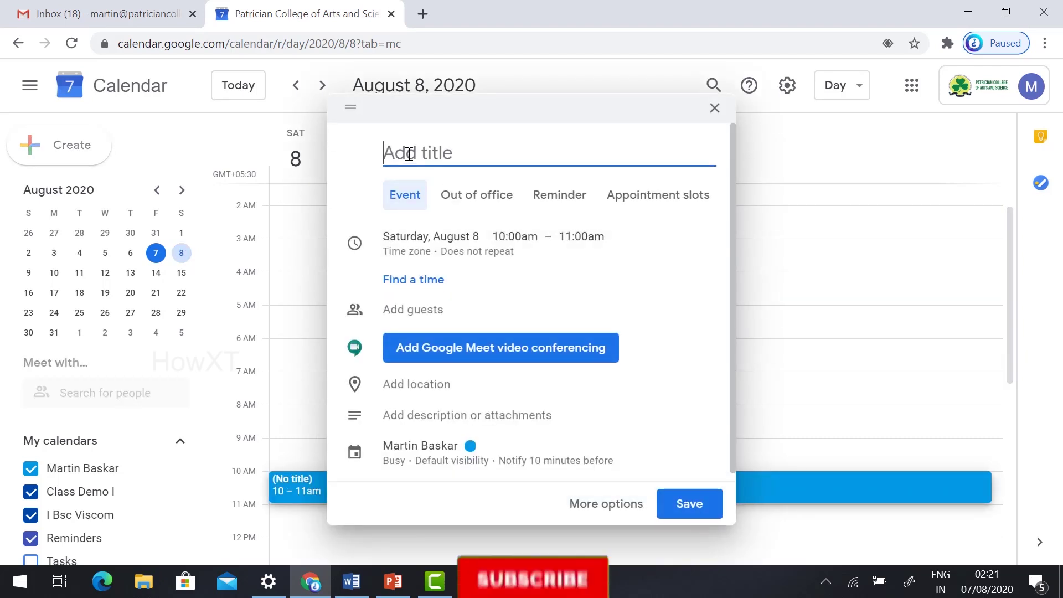
text(Demo Class)
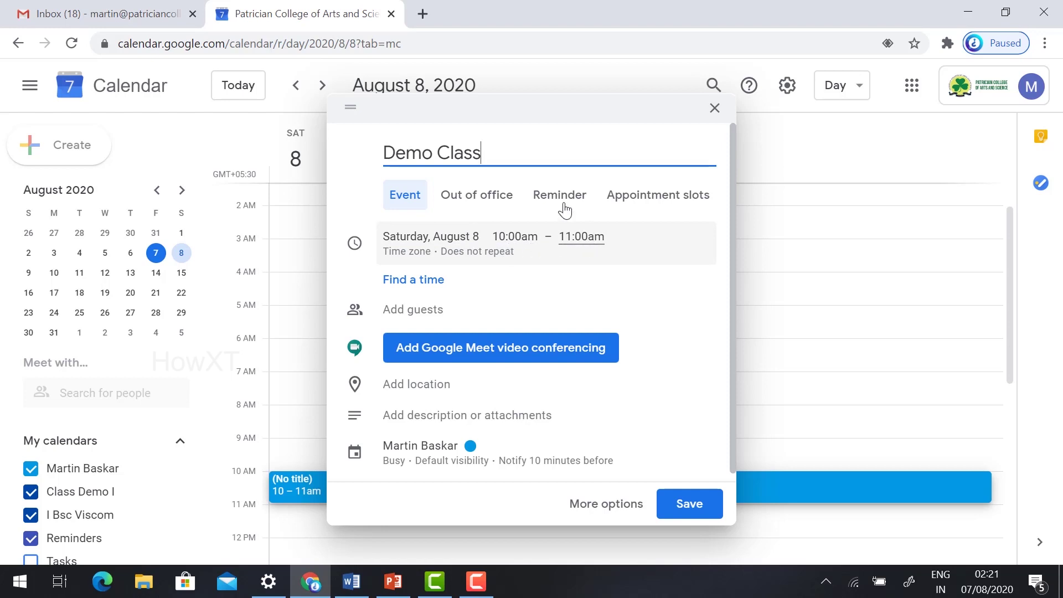
Step: Add the matching contact from the suggestions as a guest of Demo Class
click(438, 317)
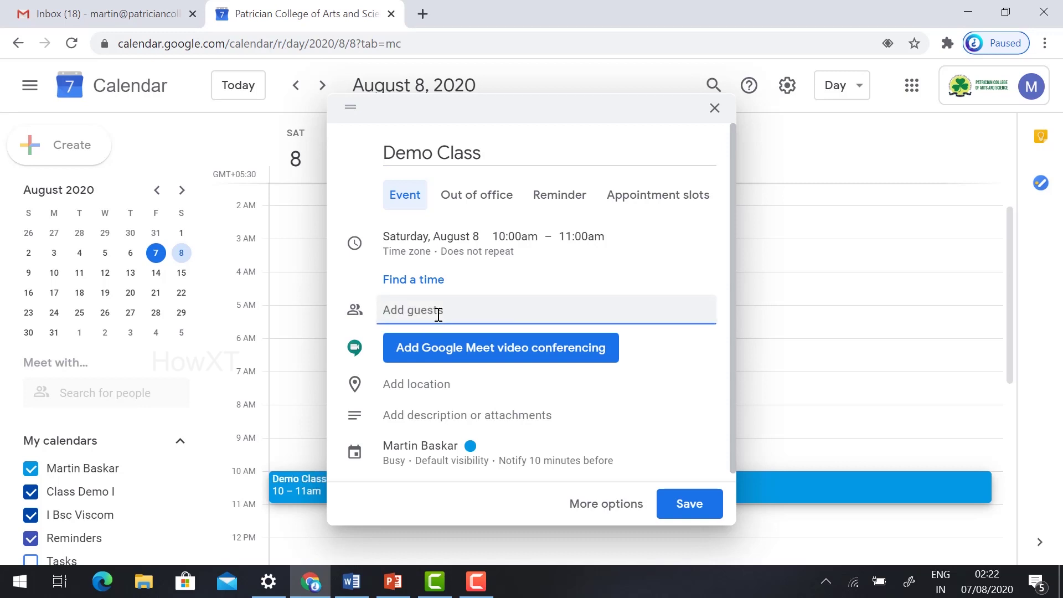
text(john)
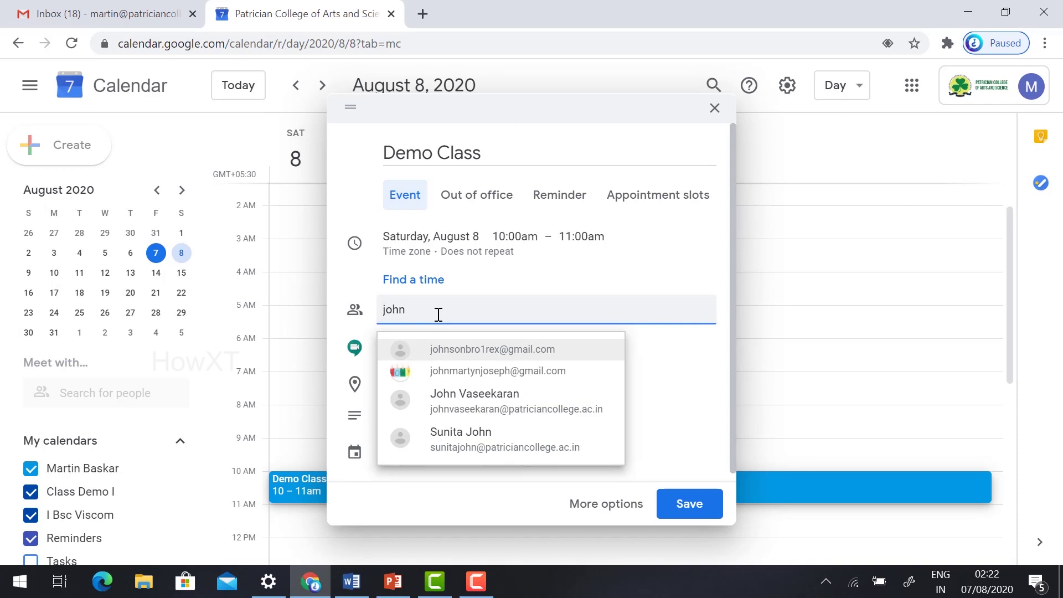
key(Down)
key(Return)
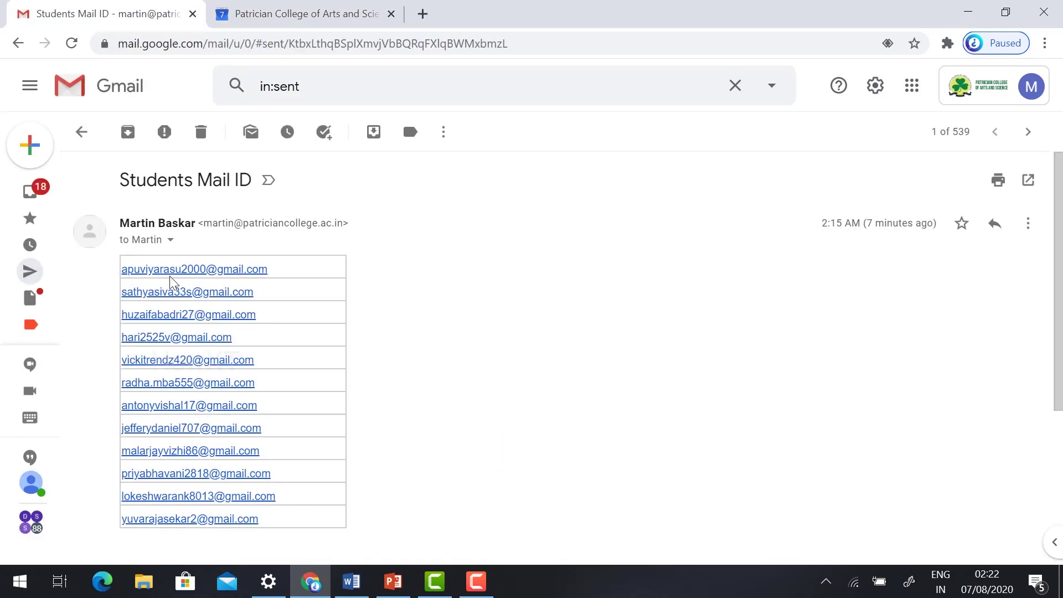
Step: Copy the student addresses from the Students Mail ID email and paste them as guests
click(244, 10)
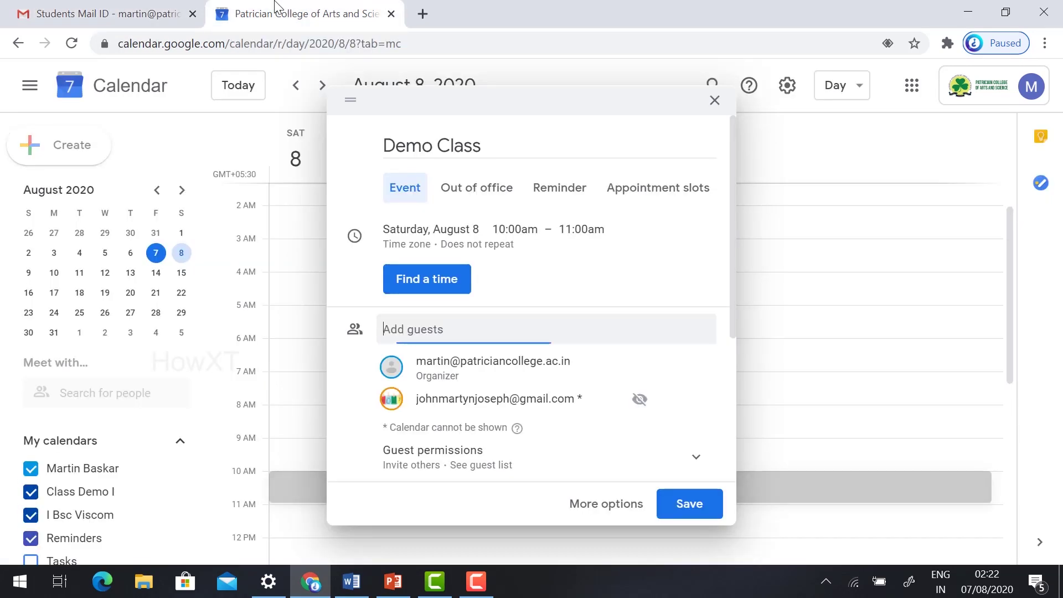
click(94, 6)
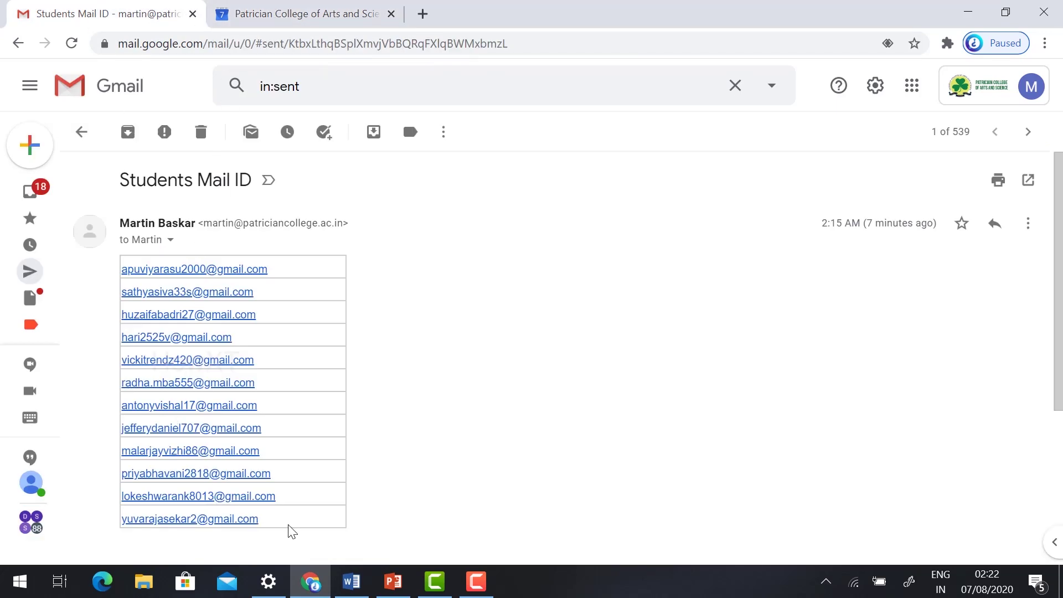
drag(292, 532, 122, 332)
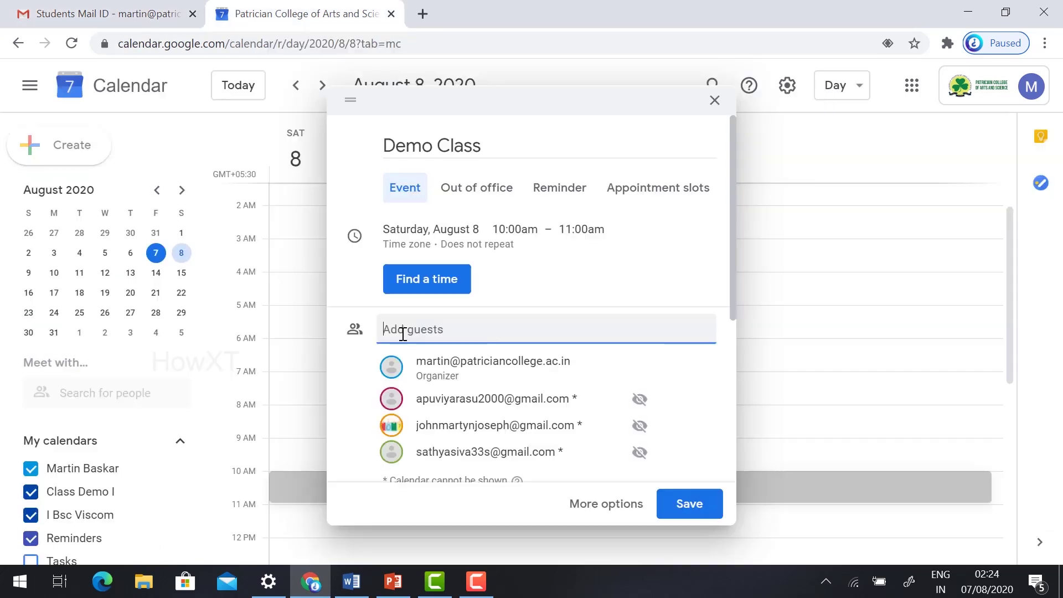
right_click(421, 331)
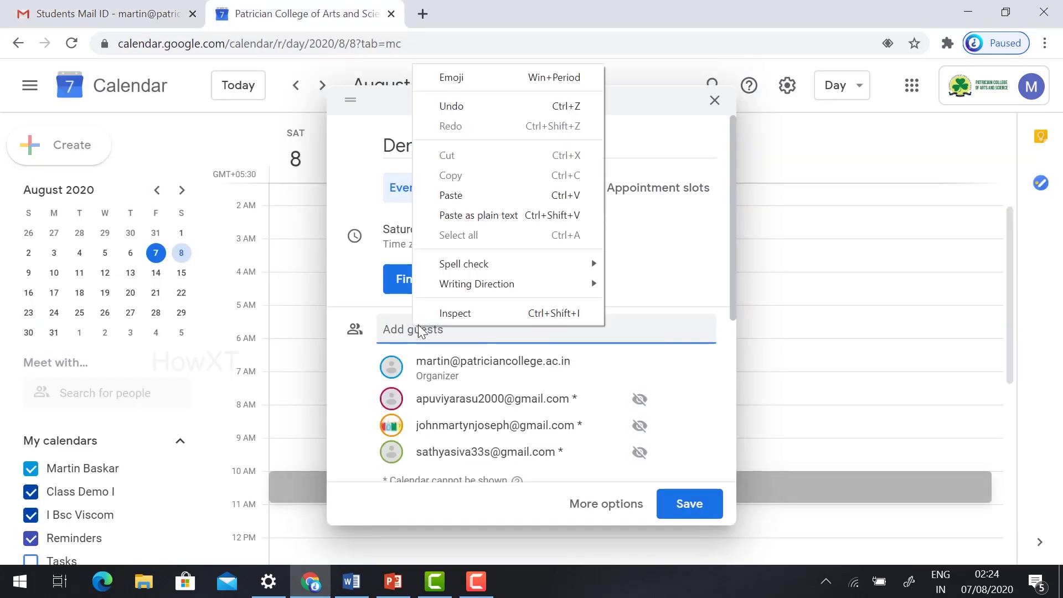
click(450, 195)
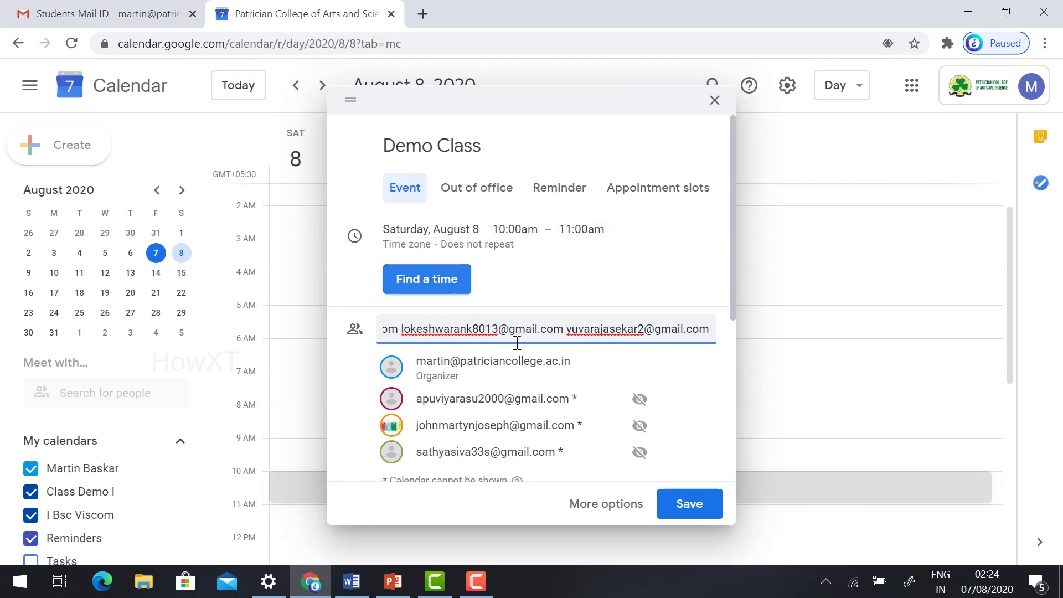
key(Return)
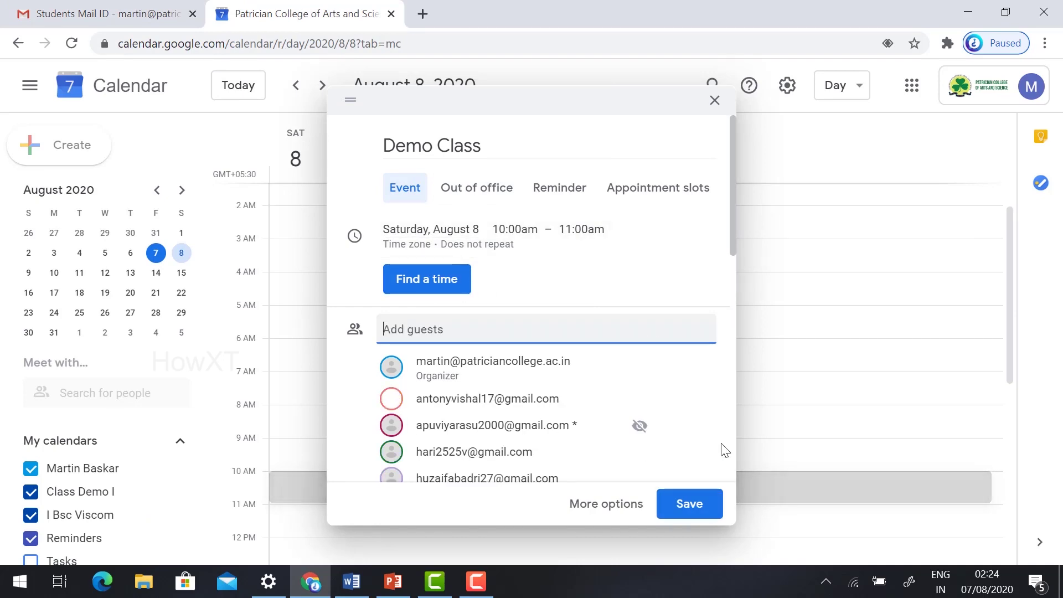
Step: Review the guest list against the student addresses email
scroll(525, 409, down, 5)
scroll(531, 377, down, 3)
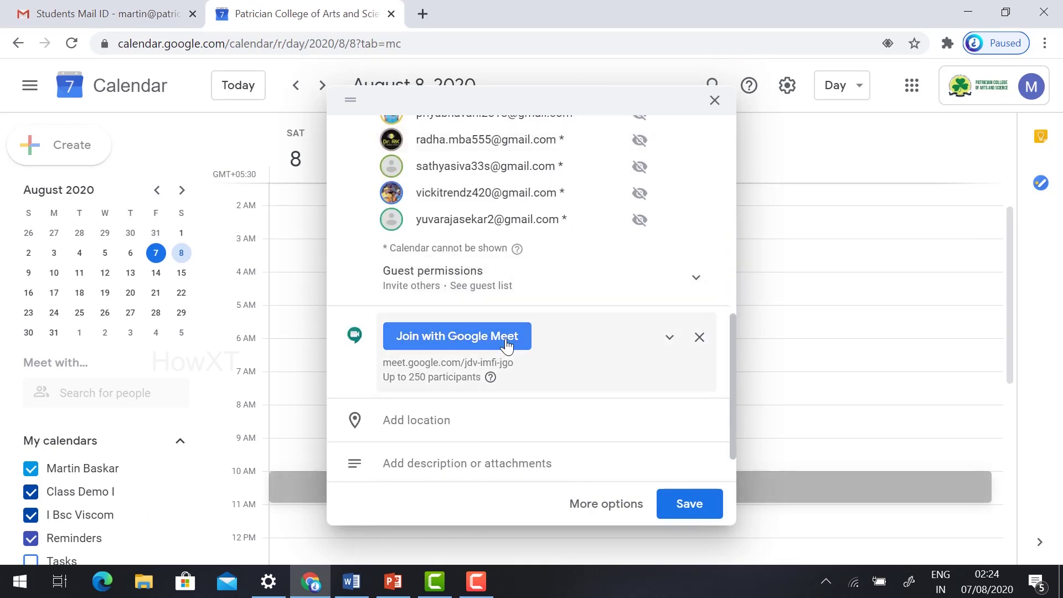
scroll(506, 335, up, 10)
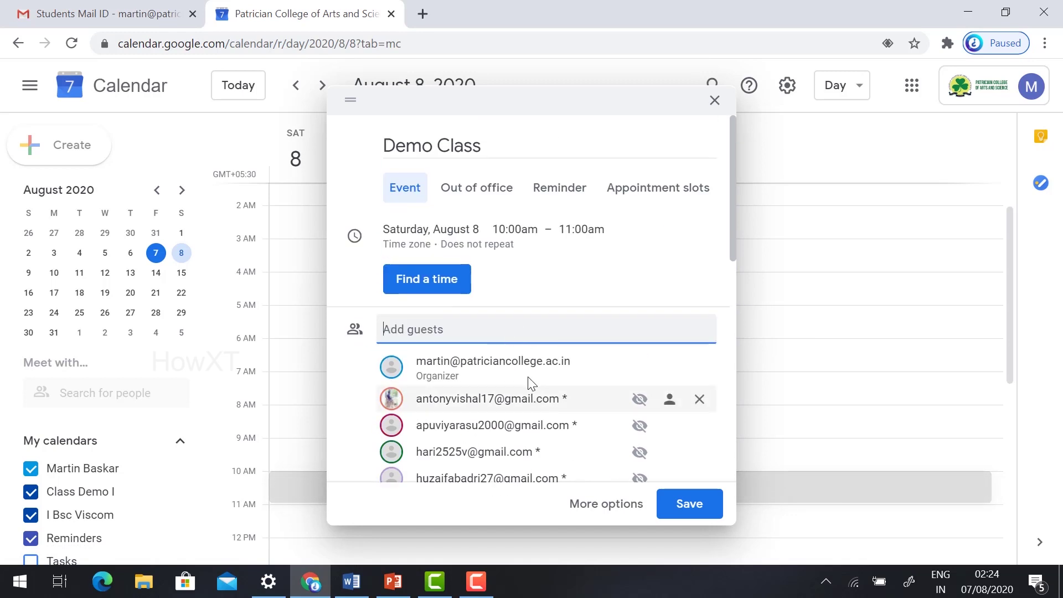
scroll(526, 384, down, 3)
click(139, 14)
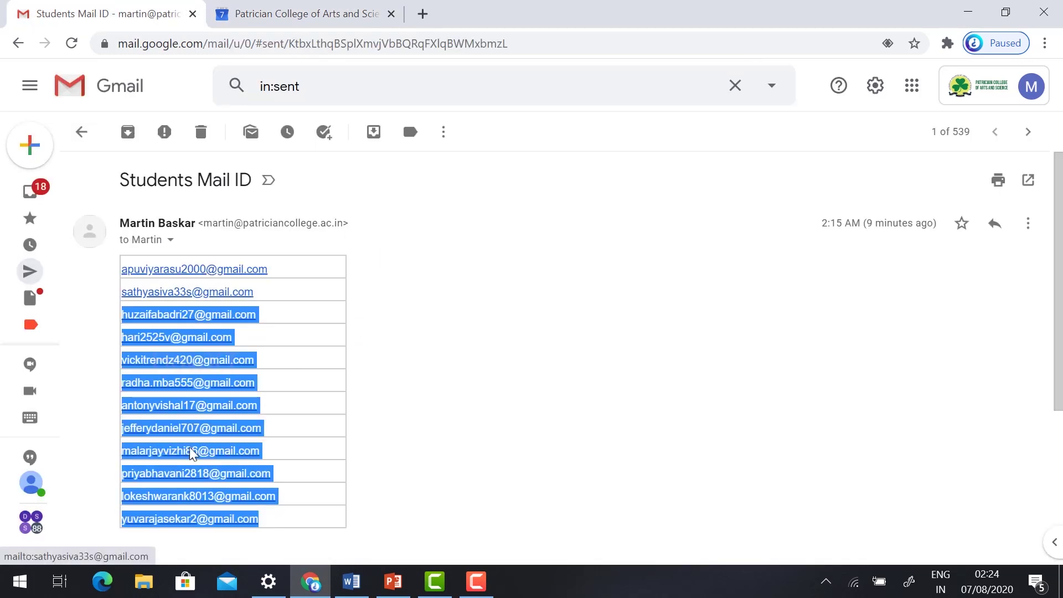
click(279, 12)
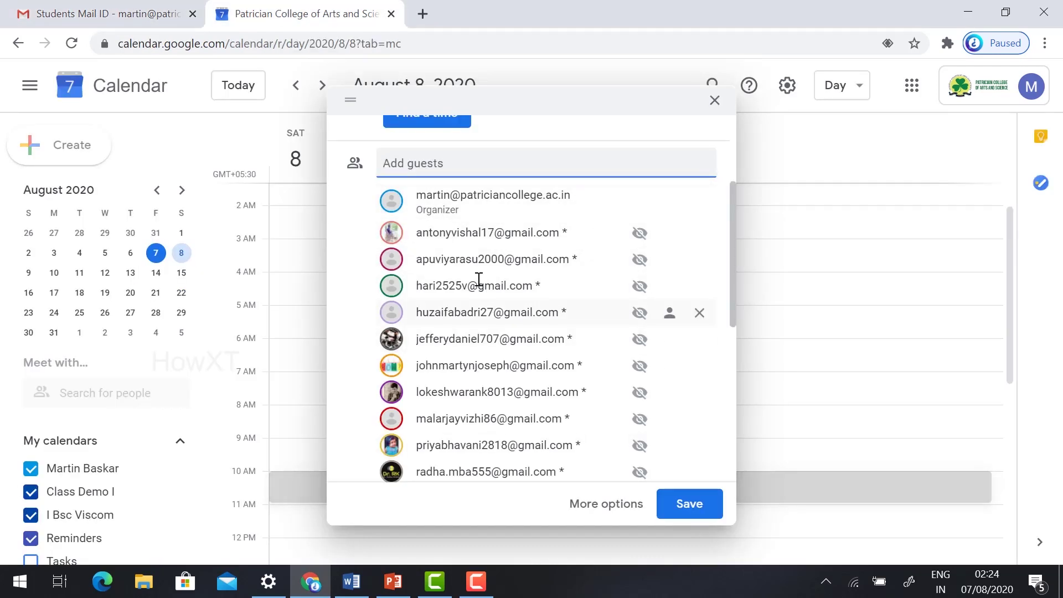
Step: Uncheck Invite others in Guest permissions, leaving guests only able to see the guest list
scroll(476, 280, up, 2)
scroll(504, 347, down, 2)
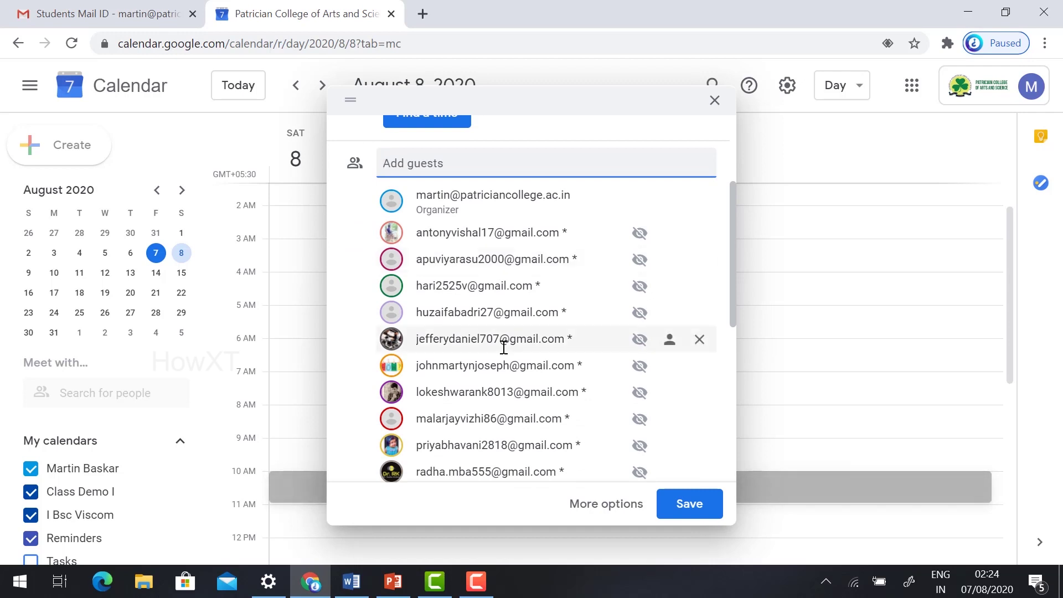
scroll(504, 346, up, 2)
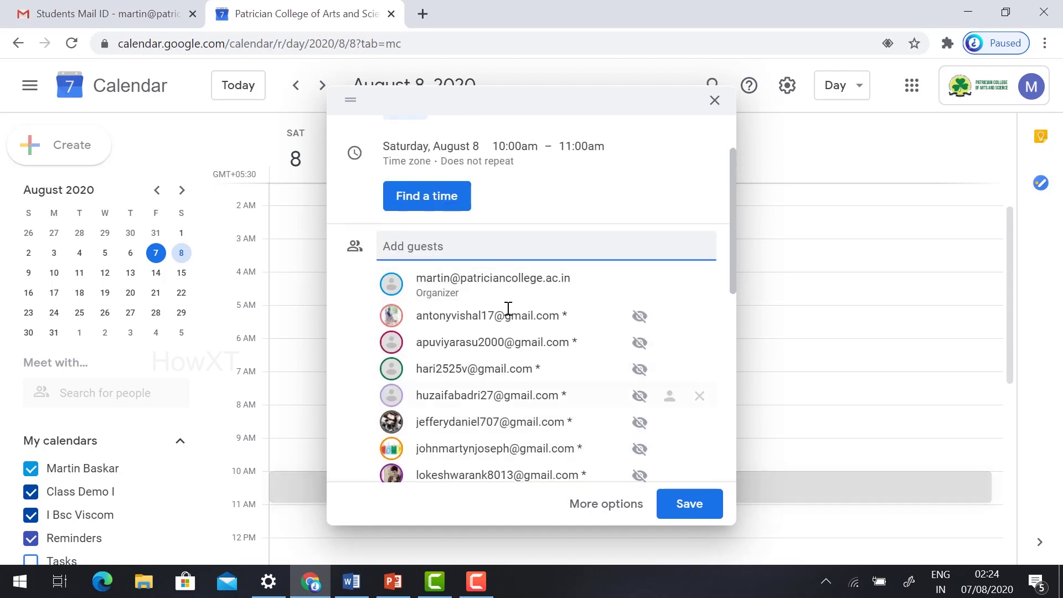
scroll(509, 352, down, 5)
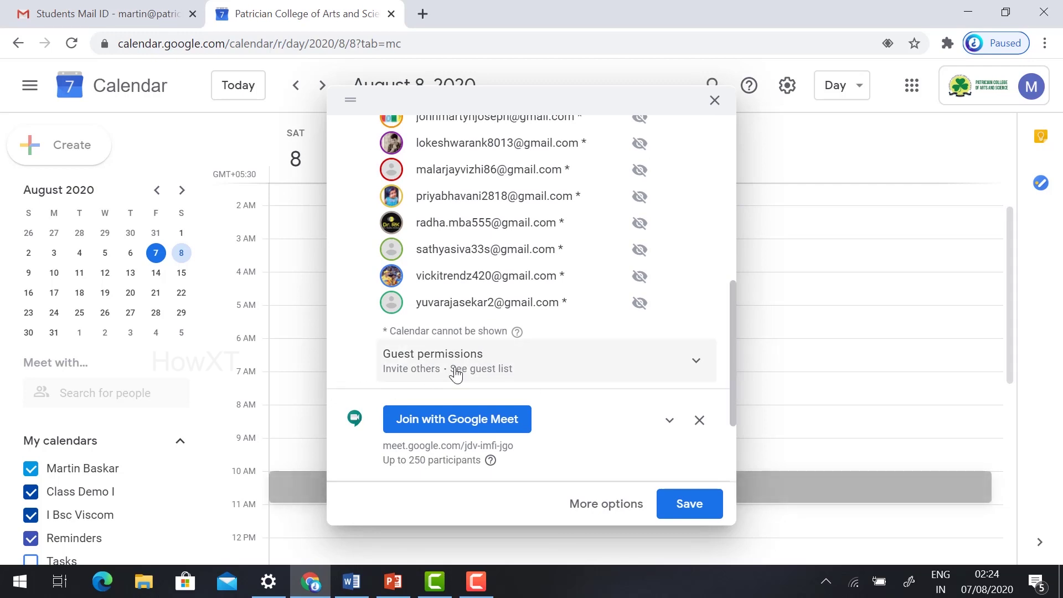
click(619, 366)
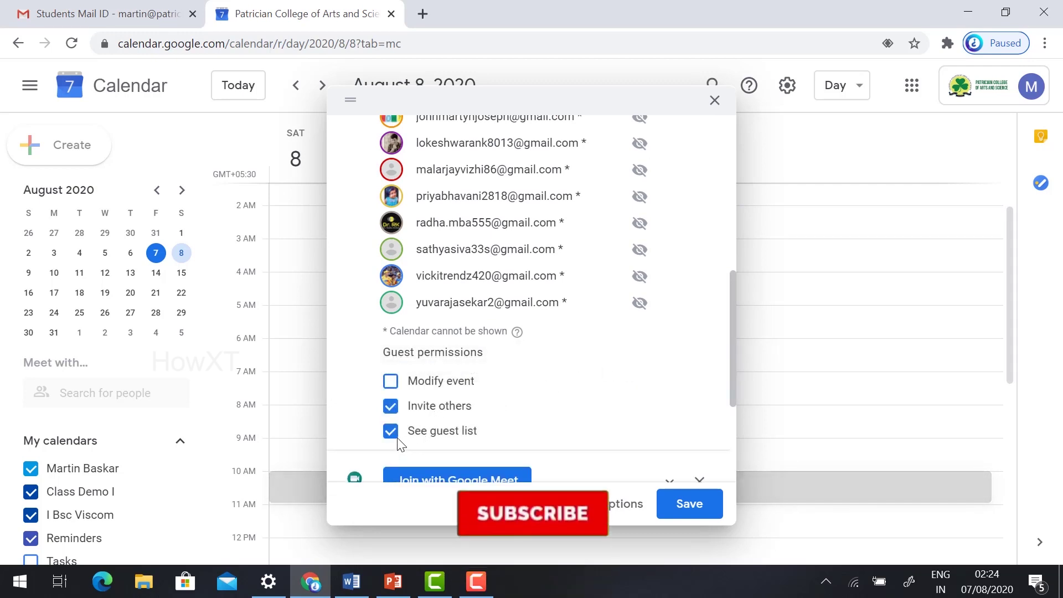
click(390, 406)
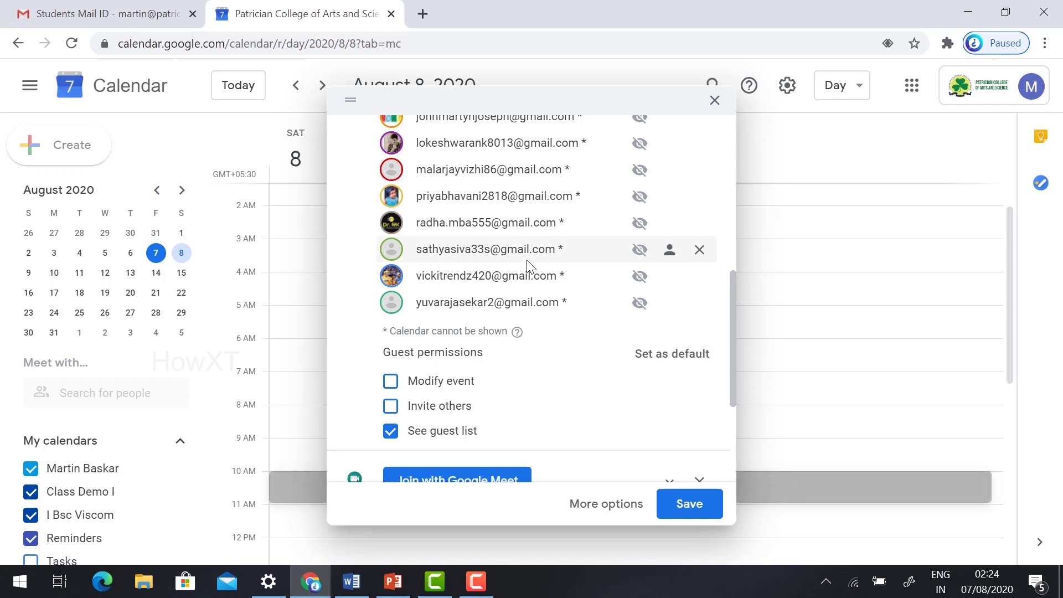
click(394, 413)
click(450, 411)
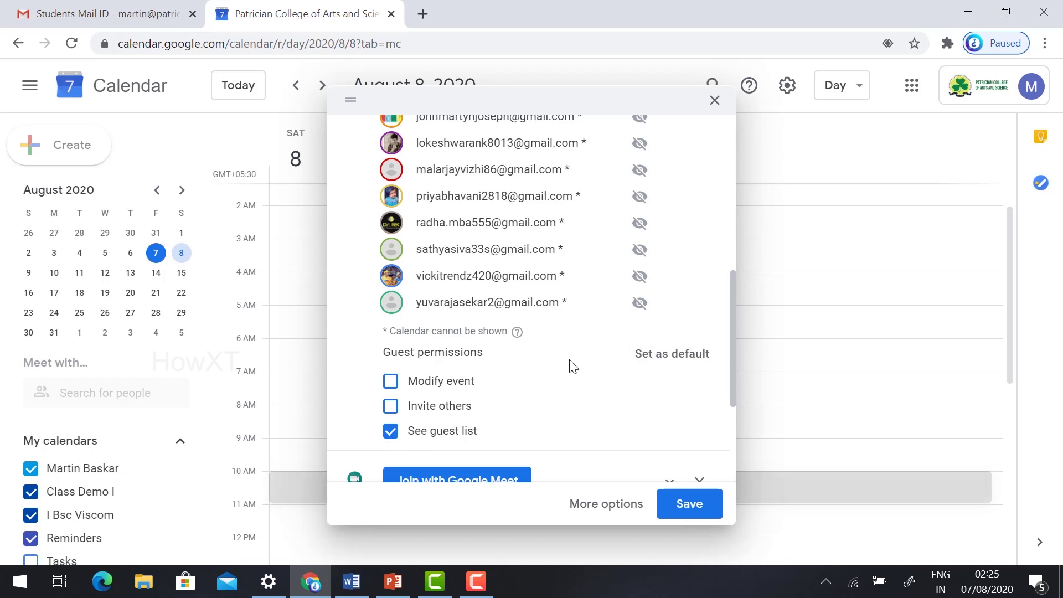
Step: Save the Demo Class event to bring up the invitation email prompt
scroll(569, 365, down, 2)
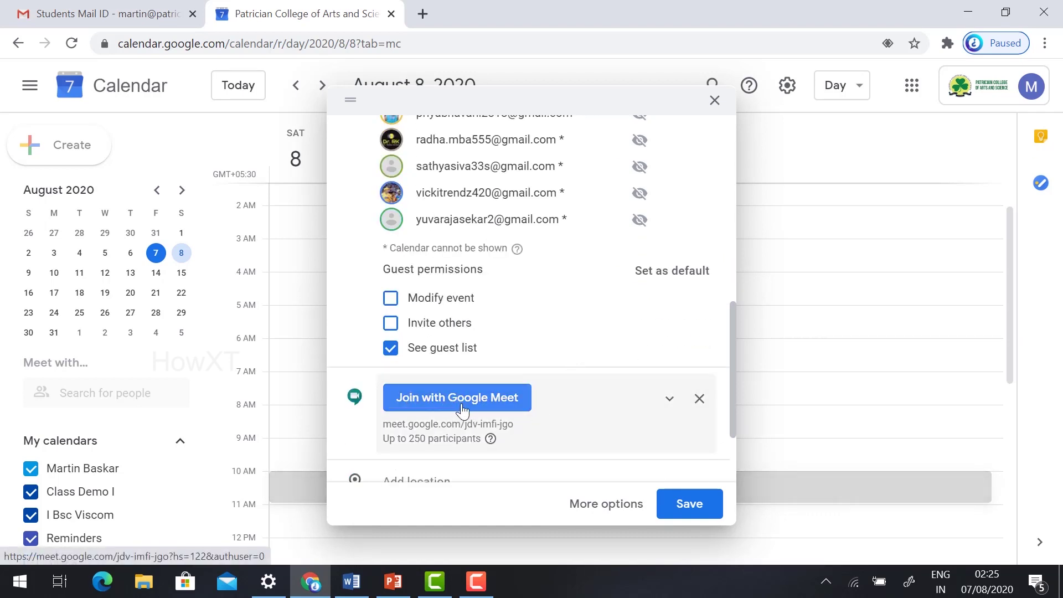
scroll(526, 368, down, 2)
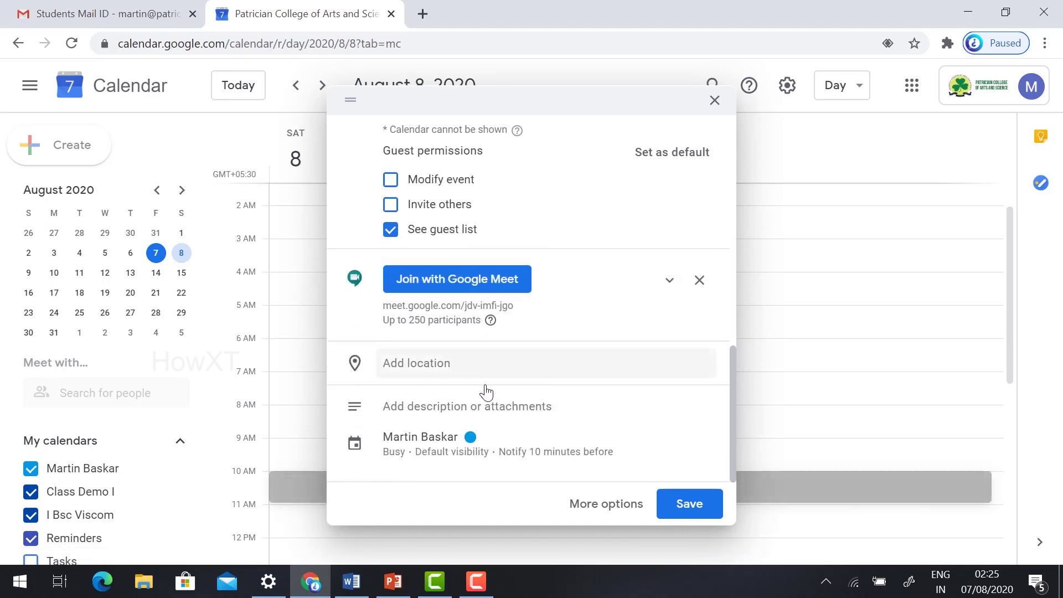
click(694, 506)
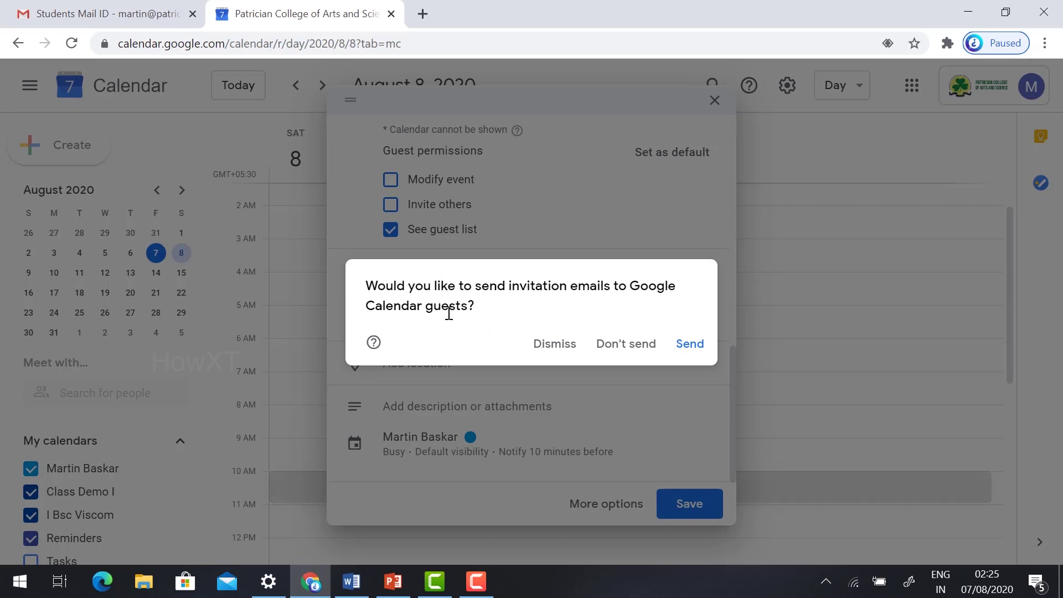
Step: Send invitations to all guests, confirming the external guests outside the organization
click(689, 345)
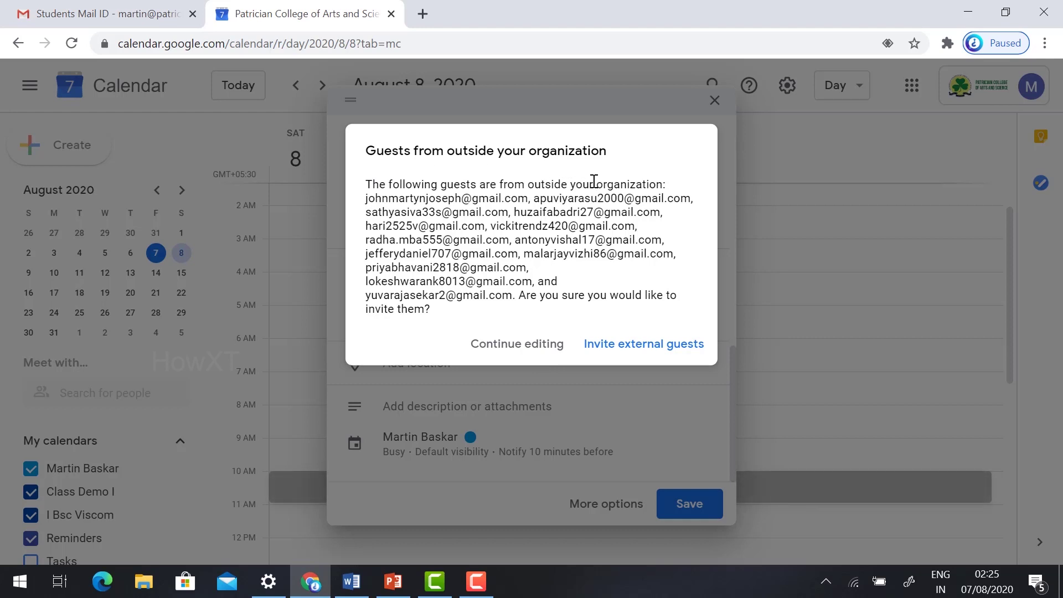
click(614, 346)
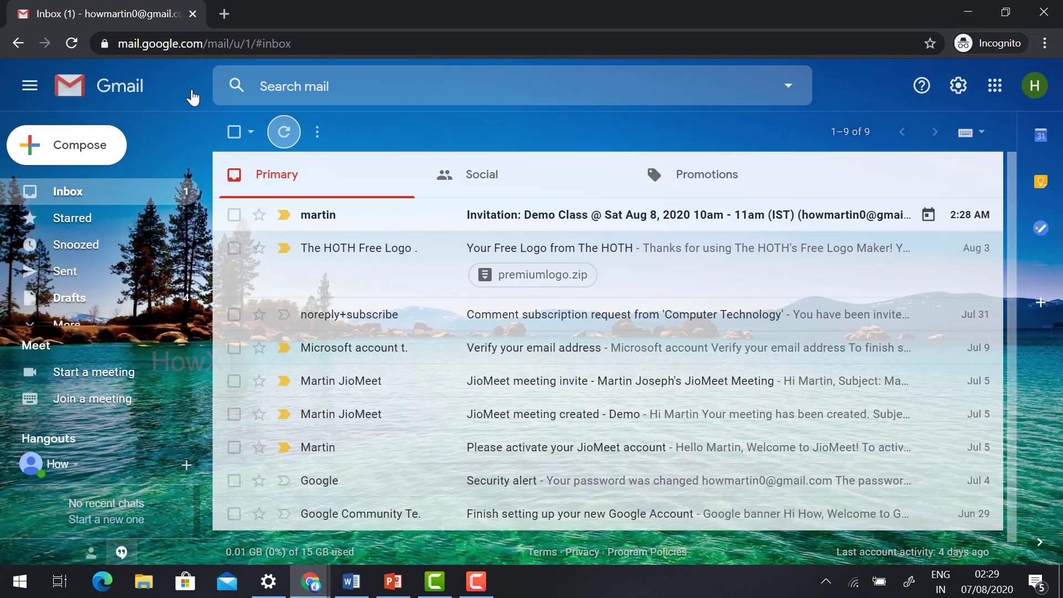
Step: Reload Gmail and open the Demo Class invitation email
click(173, 44)
key(Return)
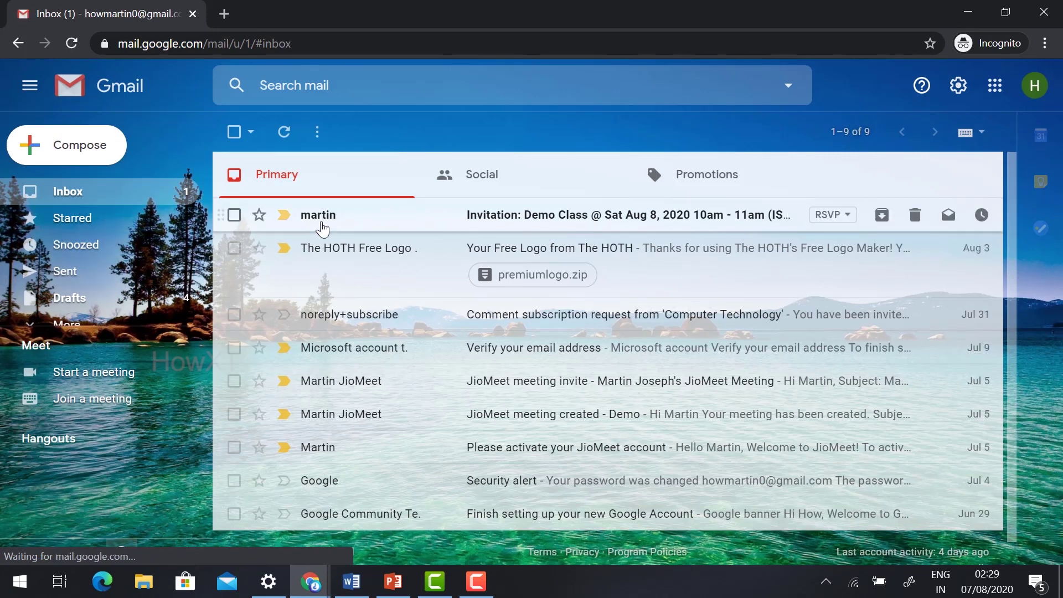
click(453, 221)
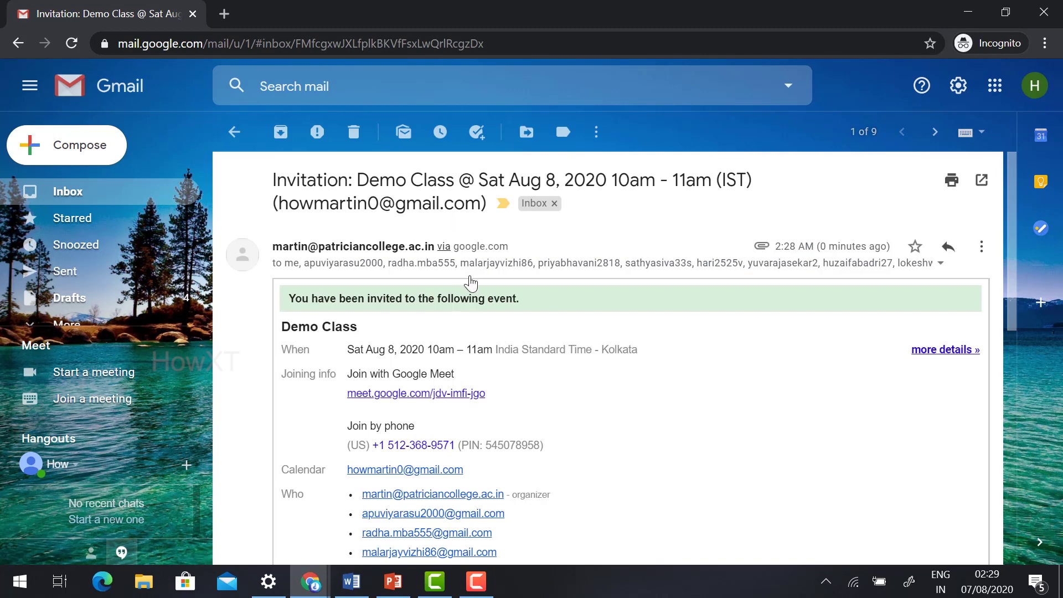
Step: Review the invitation's Sat Aug 8 10–11am time, Google Meet link and guest list
scroll(475, 302, down, 3)
scroll(432, 265, up, 2)
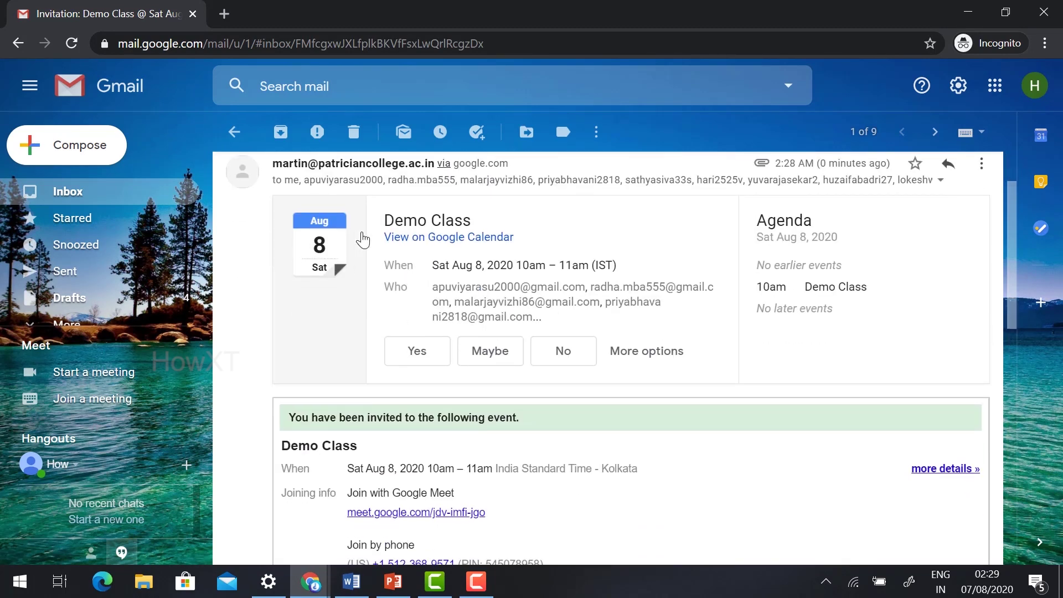
scroll(570, 267, up, 2)
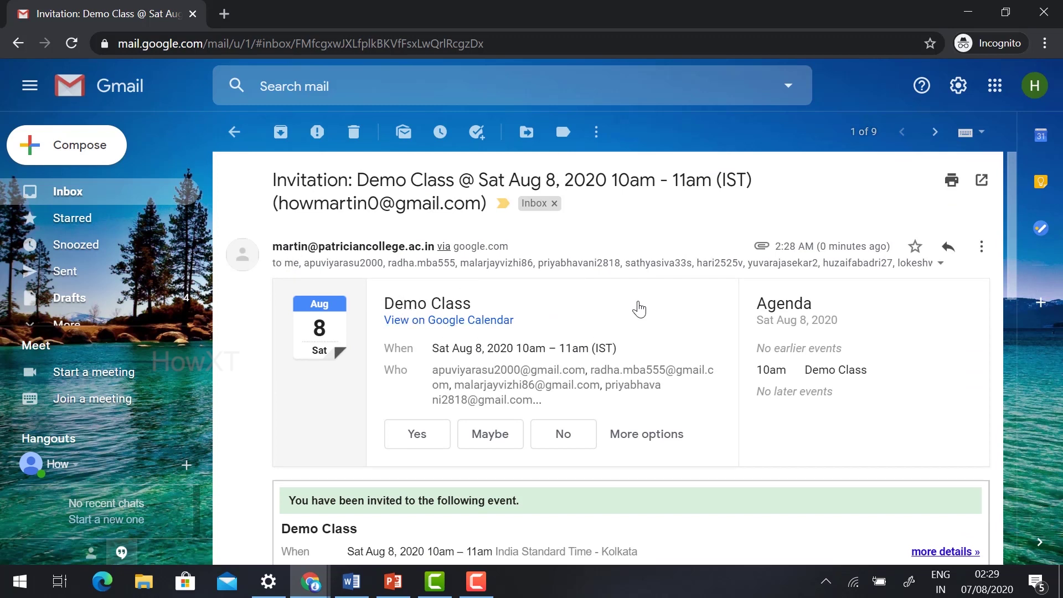
scroll(639, 309, down, 3)
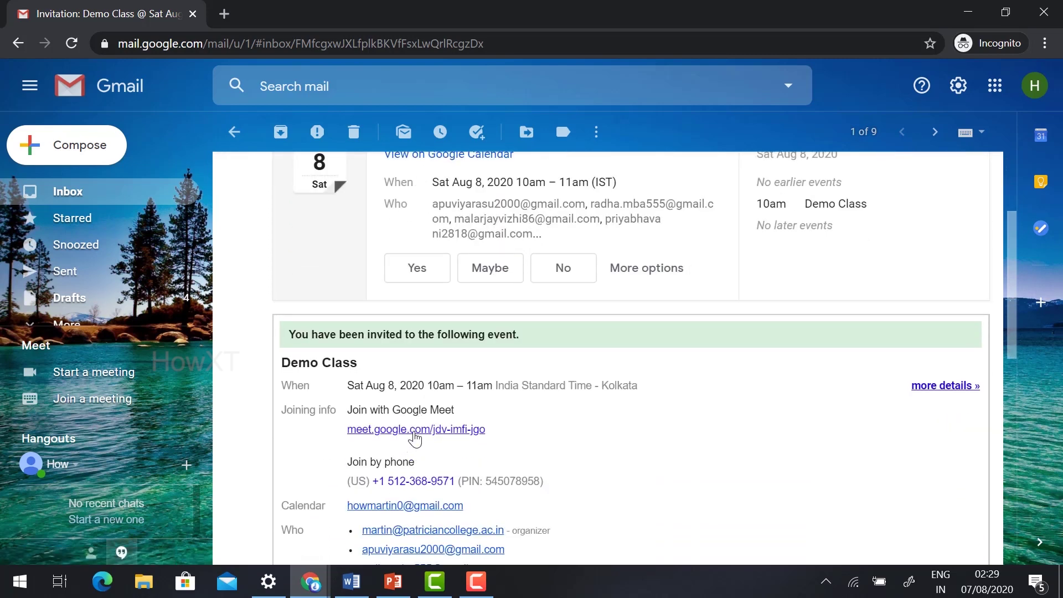
scroll(409, 299, down, 2)
scroll(420, 396, down, 3)
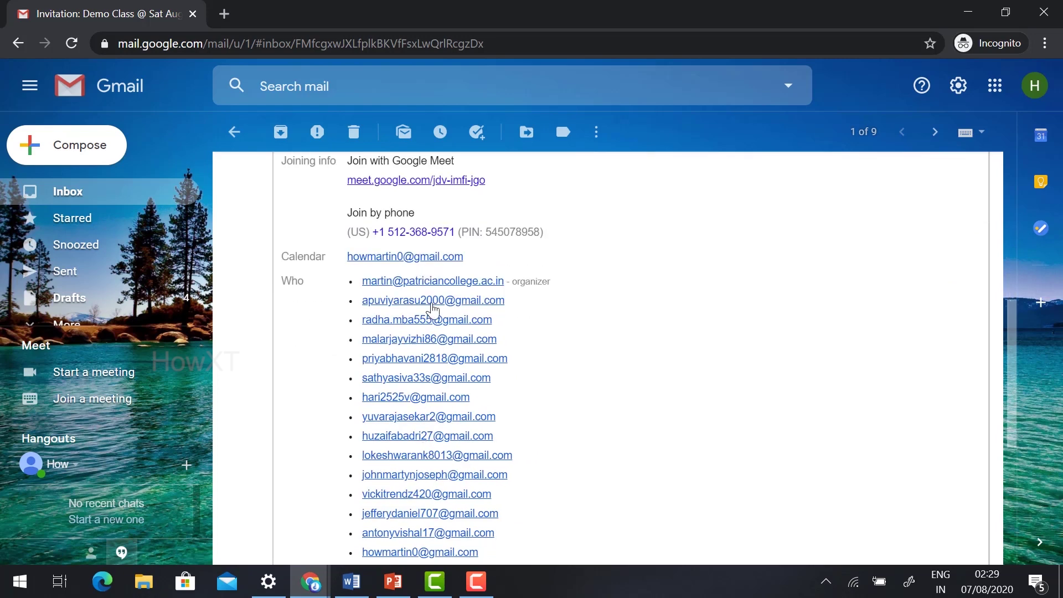
scroll(428, 397, up, 6)
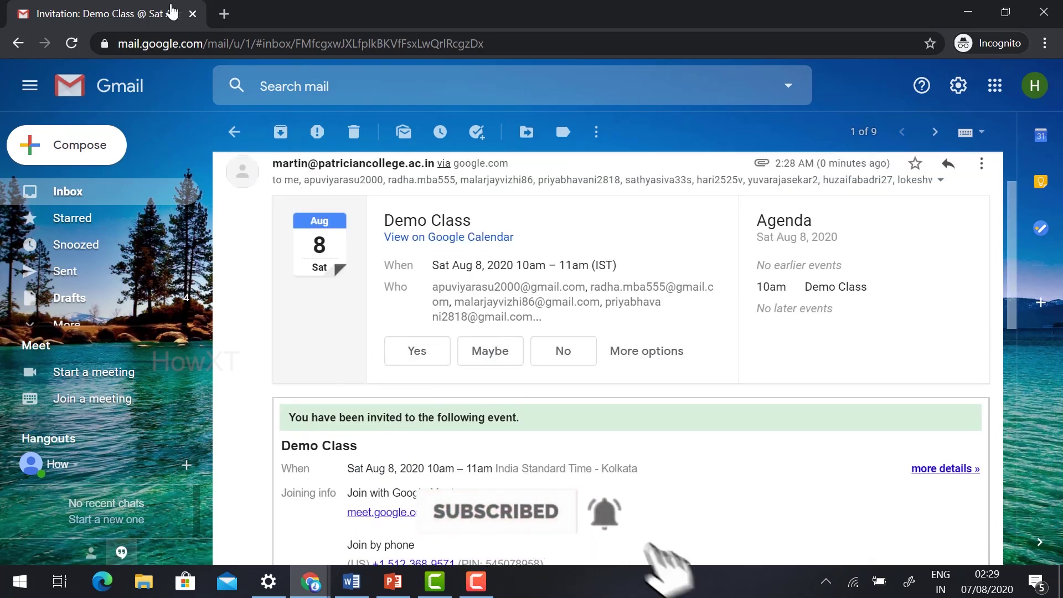
Step: Launch the invited account's Google Calendar with notifications allowed, showing Demo Class on 8 August
click(994, 85)
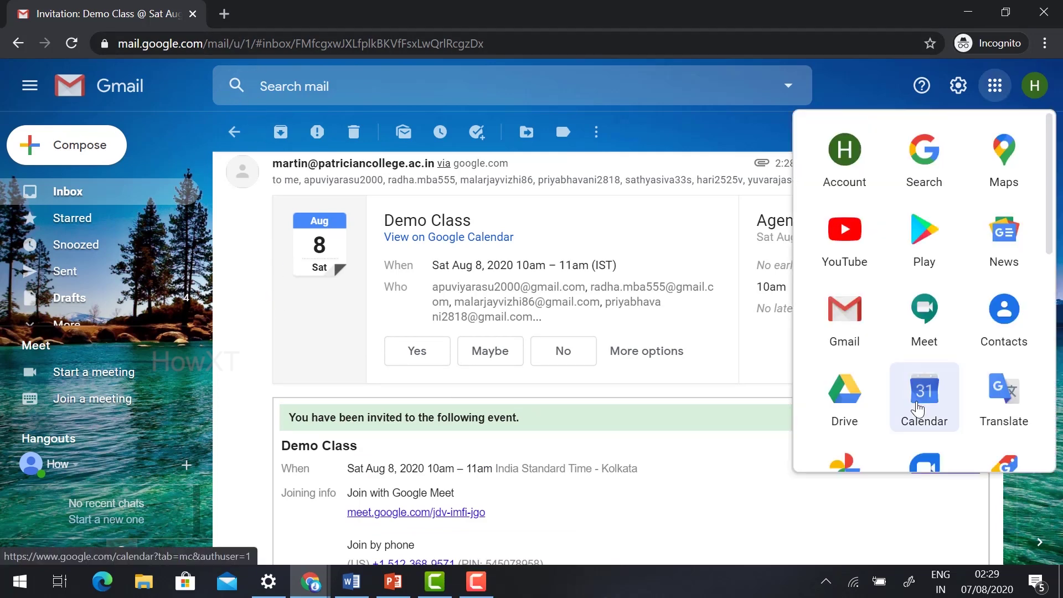
click(855, 389)
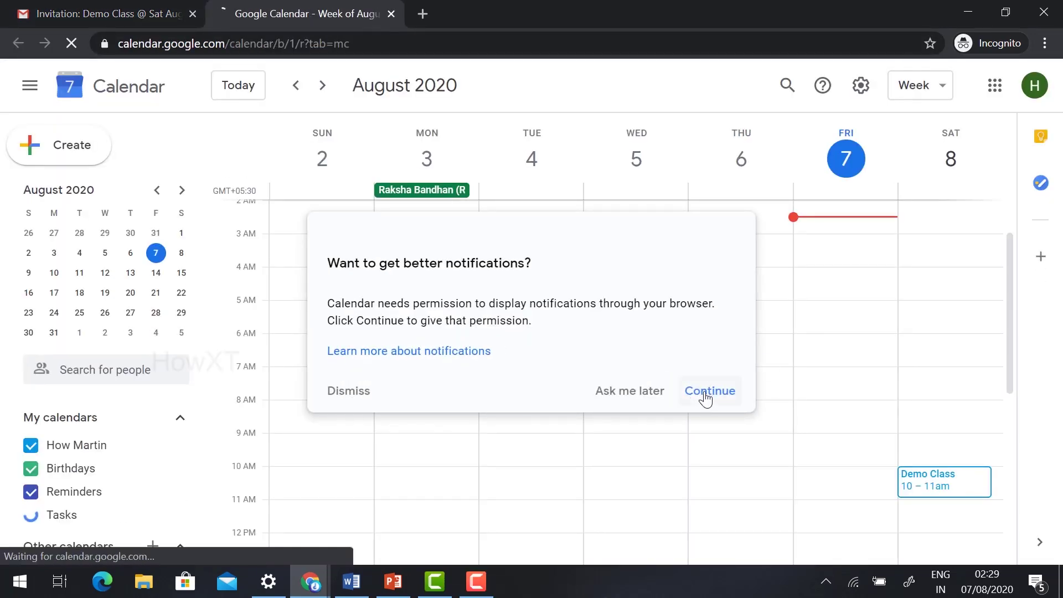
click(706, 395)
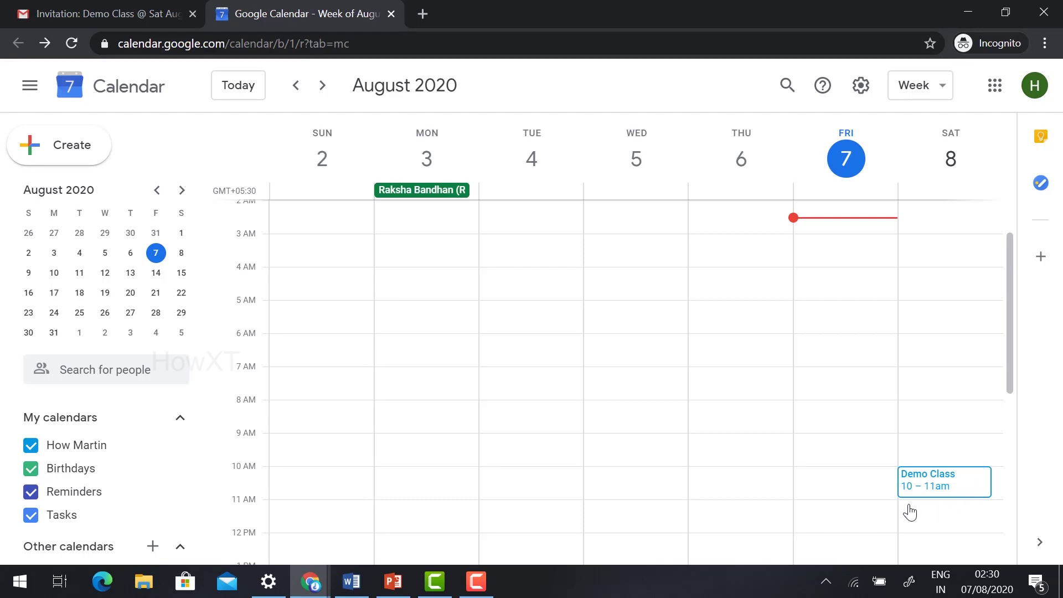
click(423, 14)
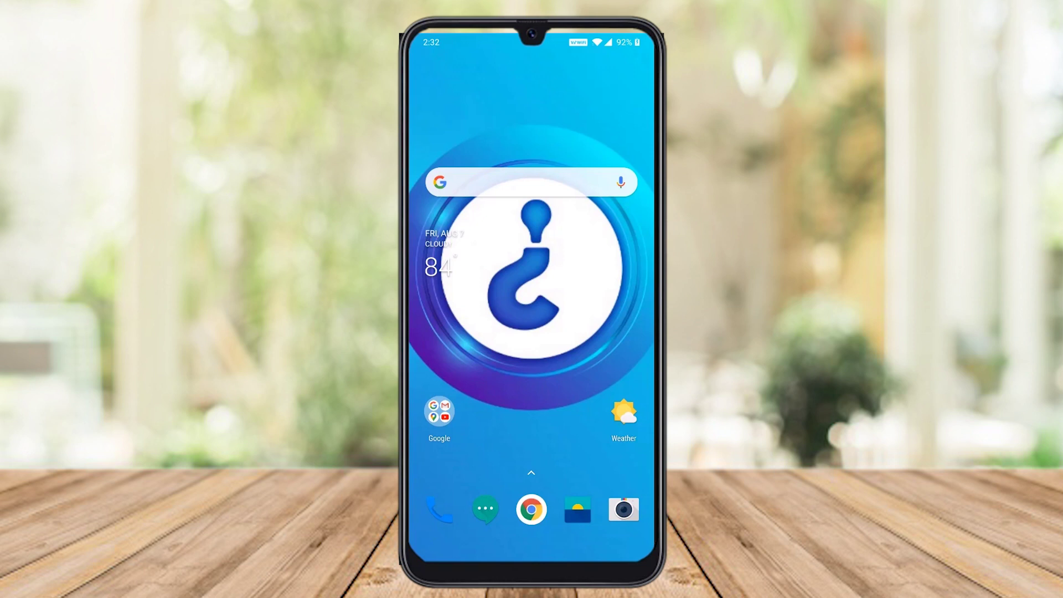
Step: Launch the Calendar app from the Android app drawer to its August month view
scroll(531, 387, down, 3)
scroll(531, 333, down, 3)
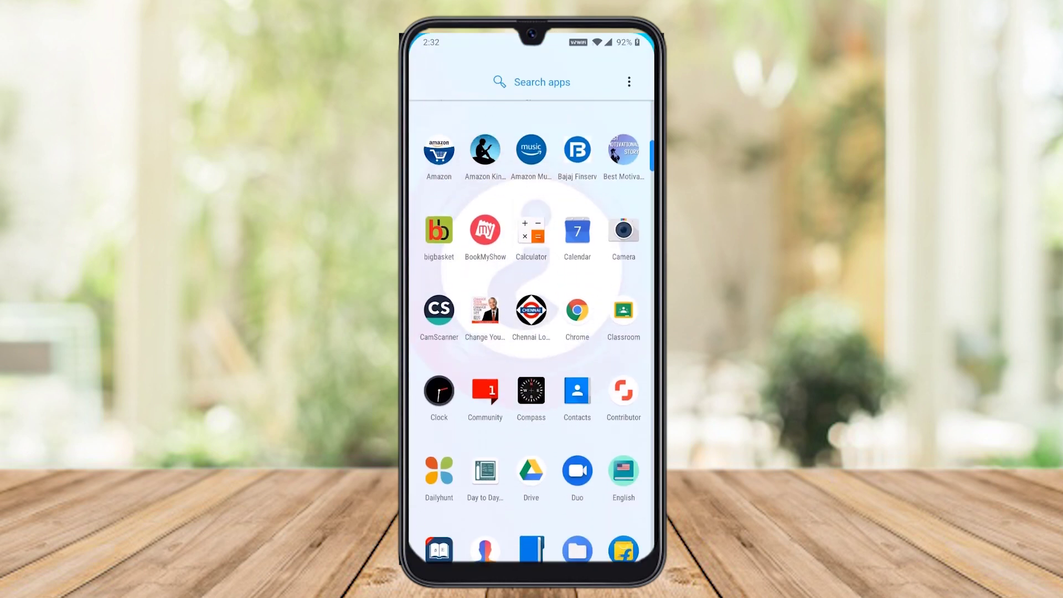
click(577, 230)
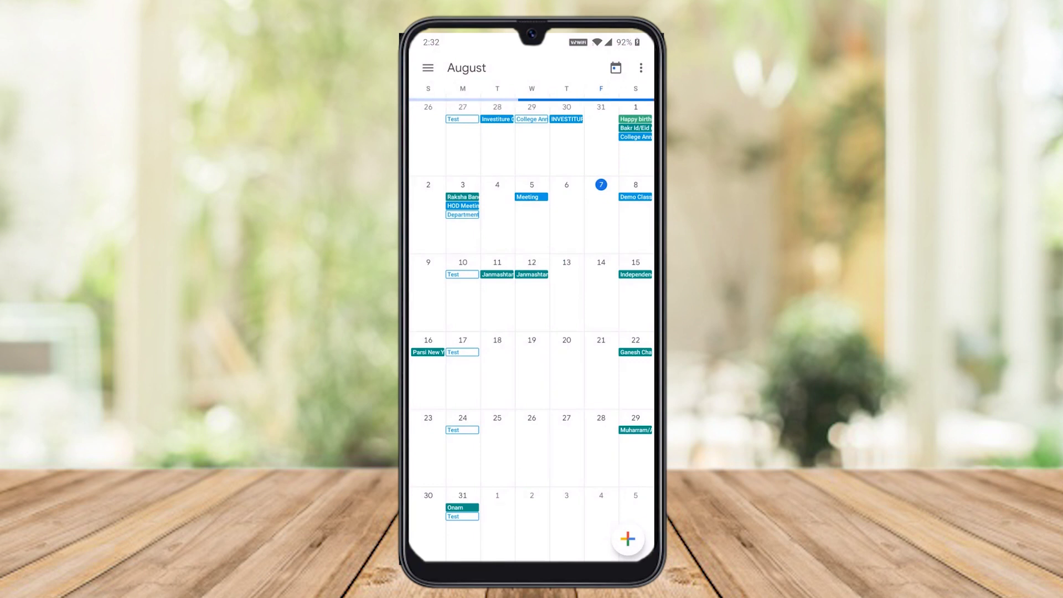
Step: Draft a Friday 7 August 10:30–11:30 AM event titled 'Graphics design class'
click(601, 214)
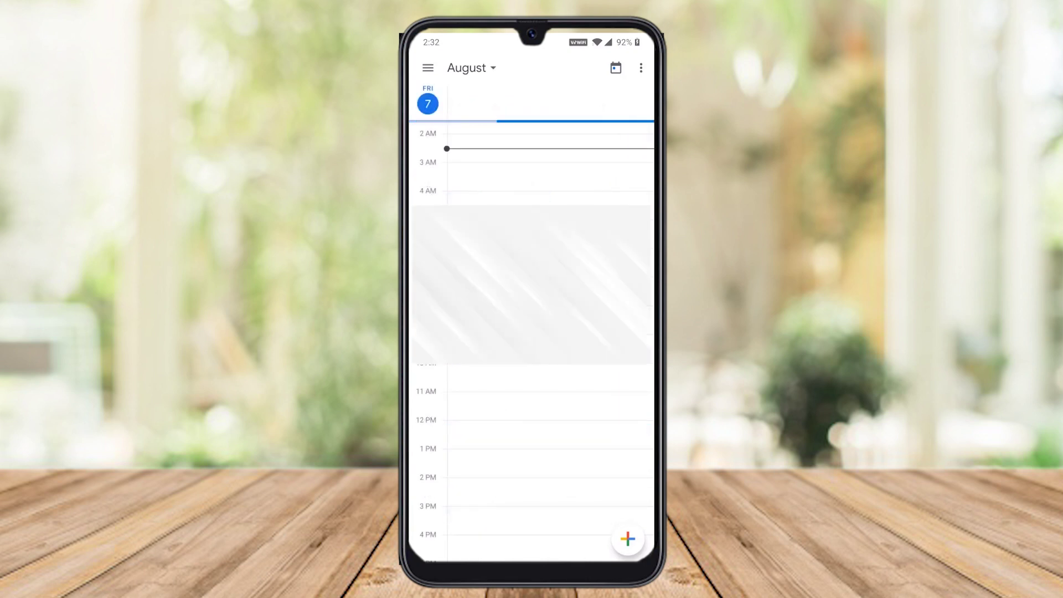
click(545, 390)
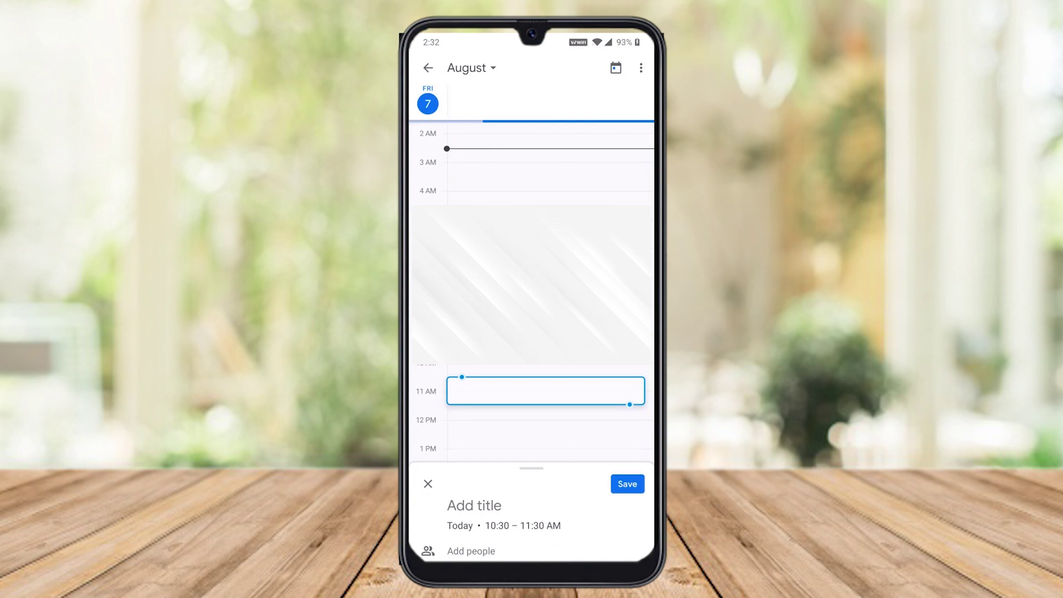
click(475, 505)
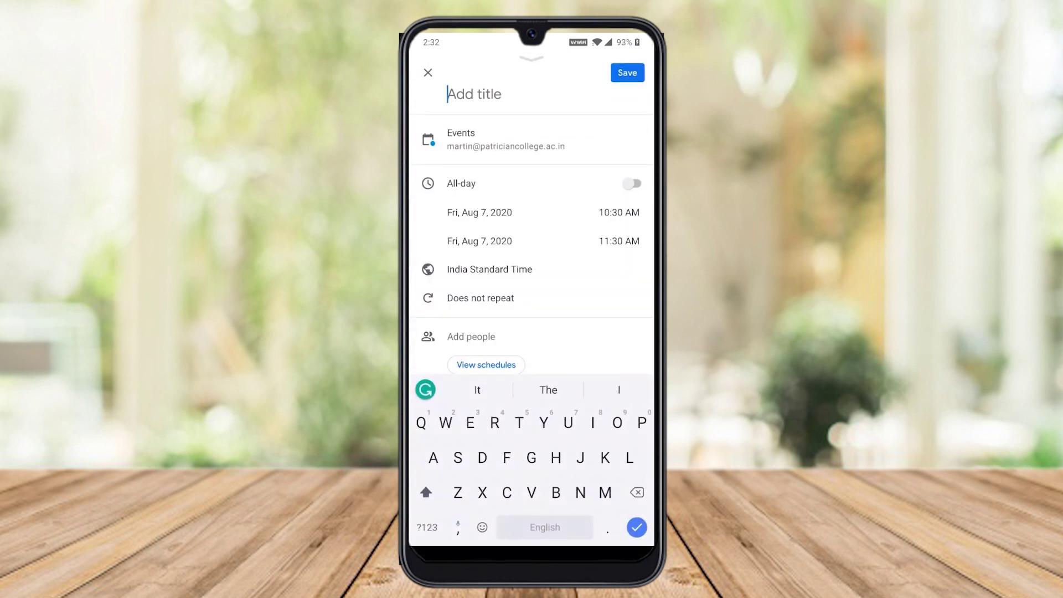
text(Graphics)
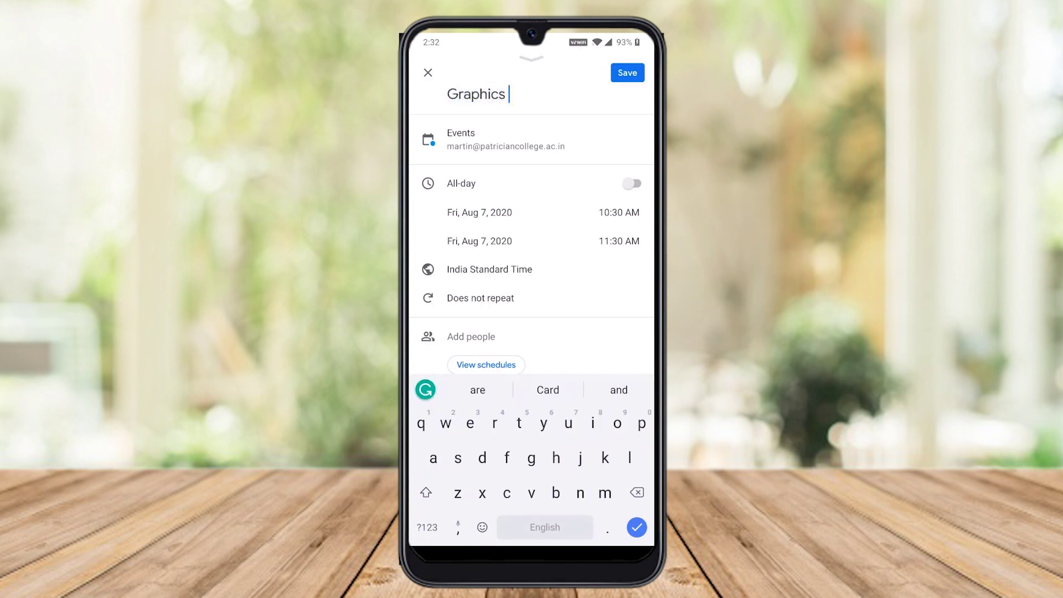
text( desig)
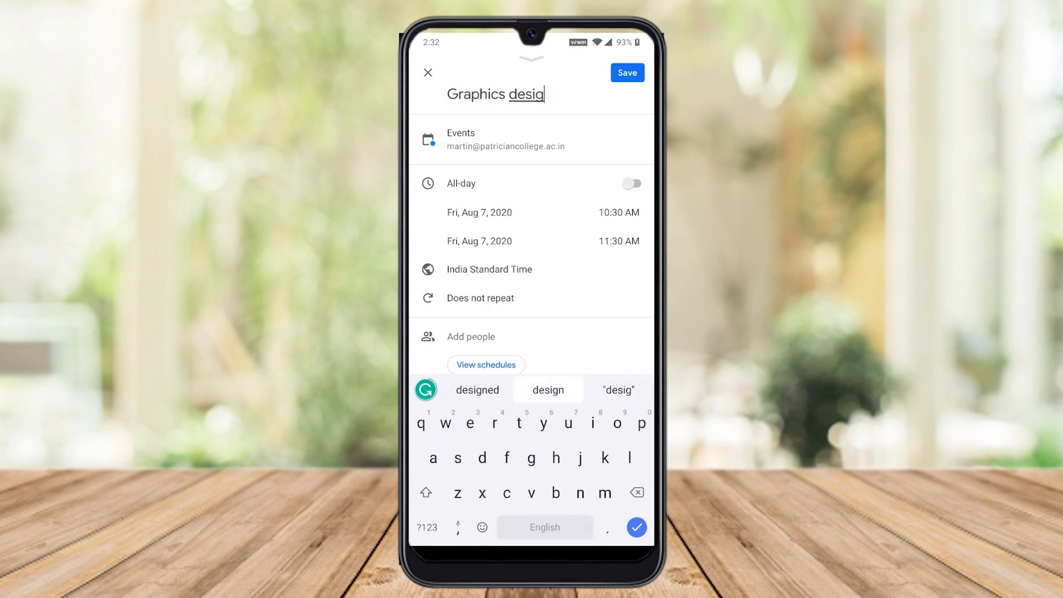
text(n clas)
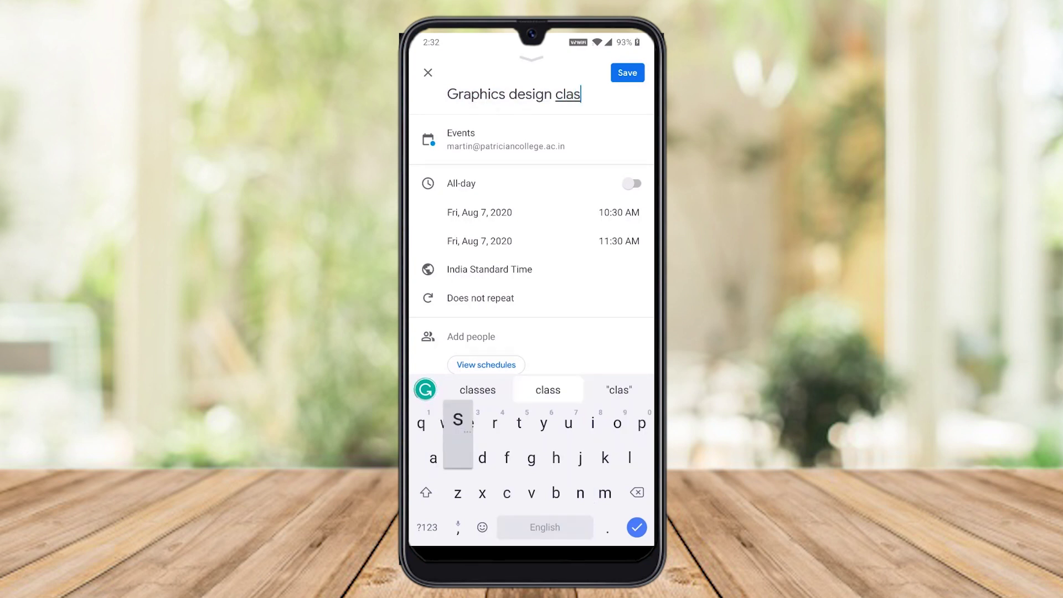
text(s)
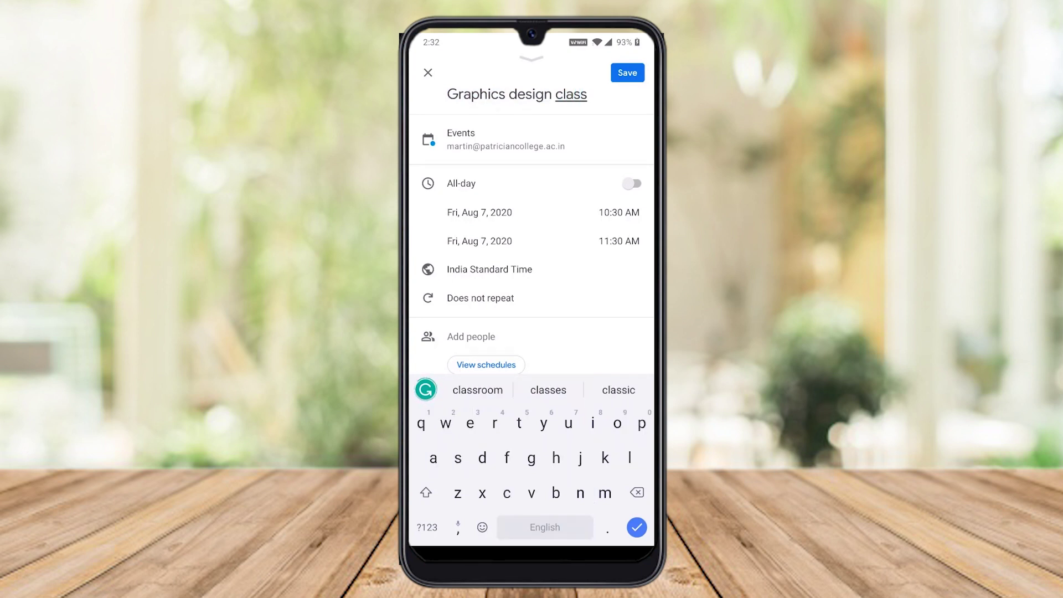
Step: Add a matching contact as the first guest, then bring Gmail up from recent apps
scroll(531, 310, down, 1)
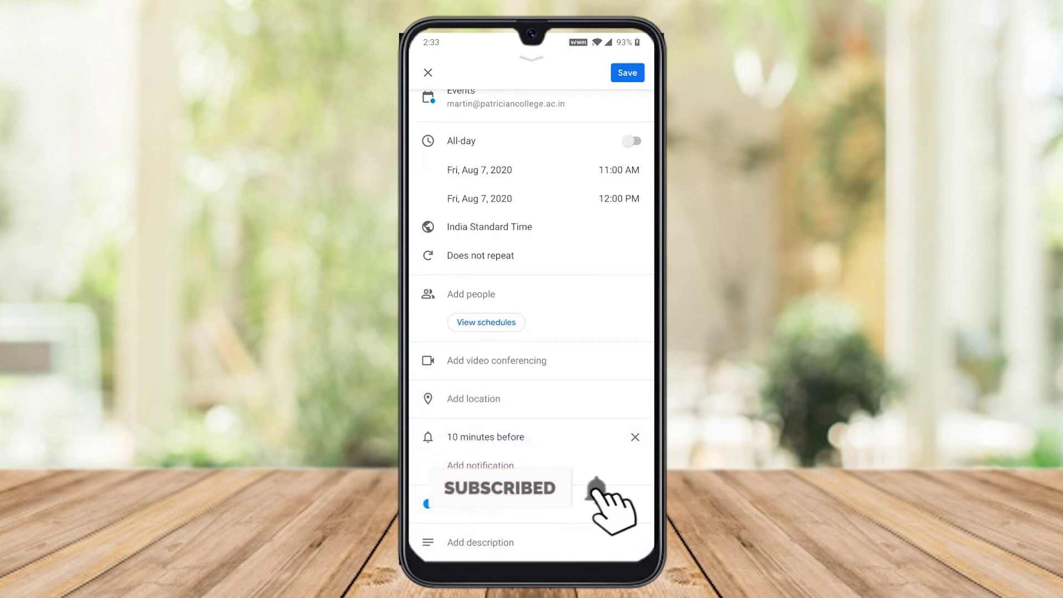
scroll(531, 310, down, 1)
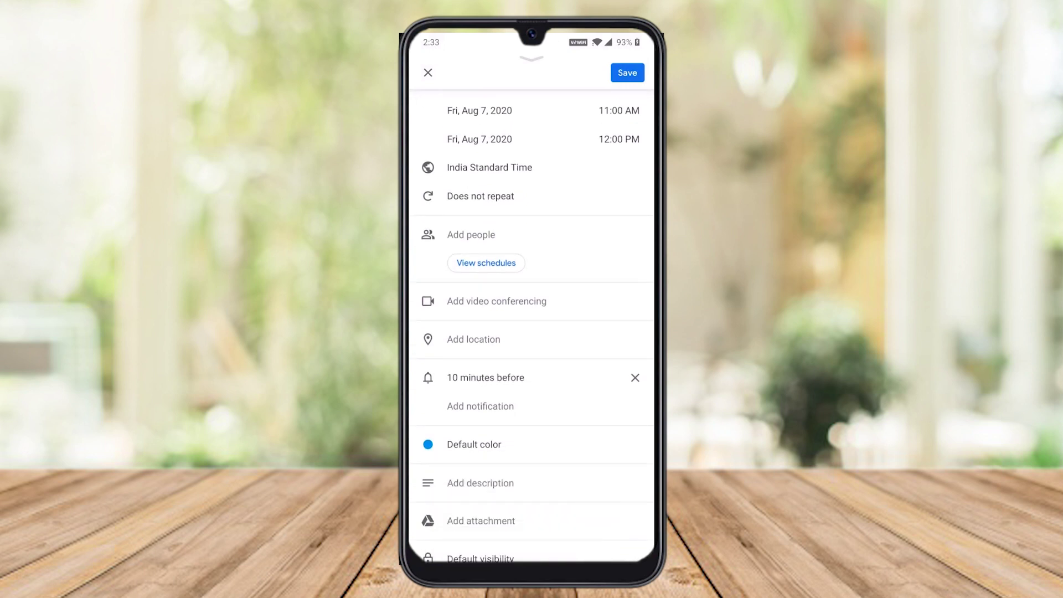
click(470, 235)
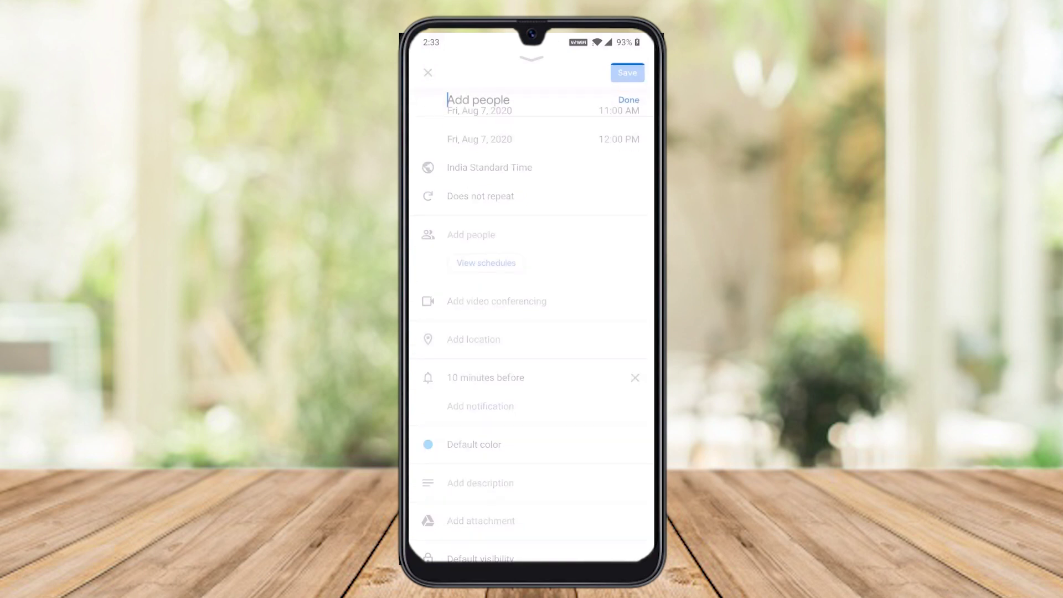
text(joh)
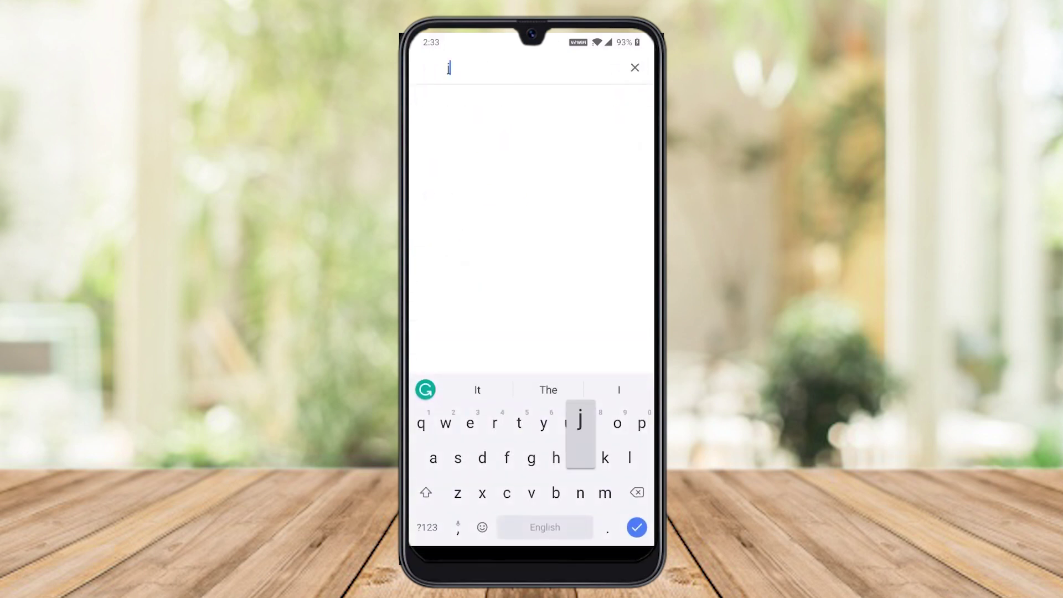
click(512, 140)
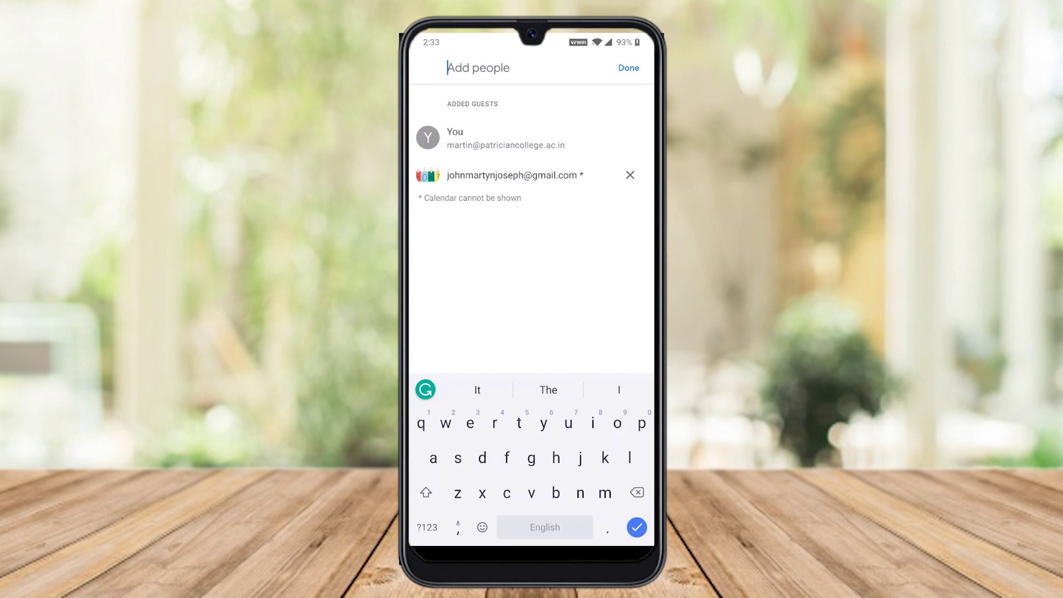
drag(531, 559, 531, 332)
drag(470, 277, 609, 277)
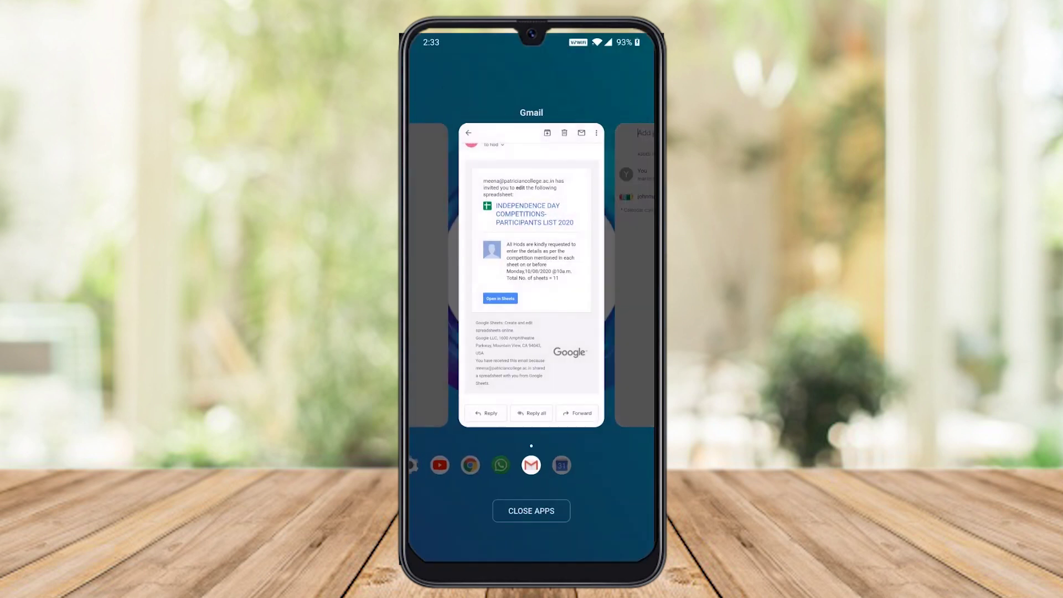
Step: In Gmail, open the 'Students Mail ID' email from the Sent folder
click(532, 277)
click(430, 67)
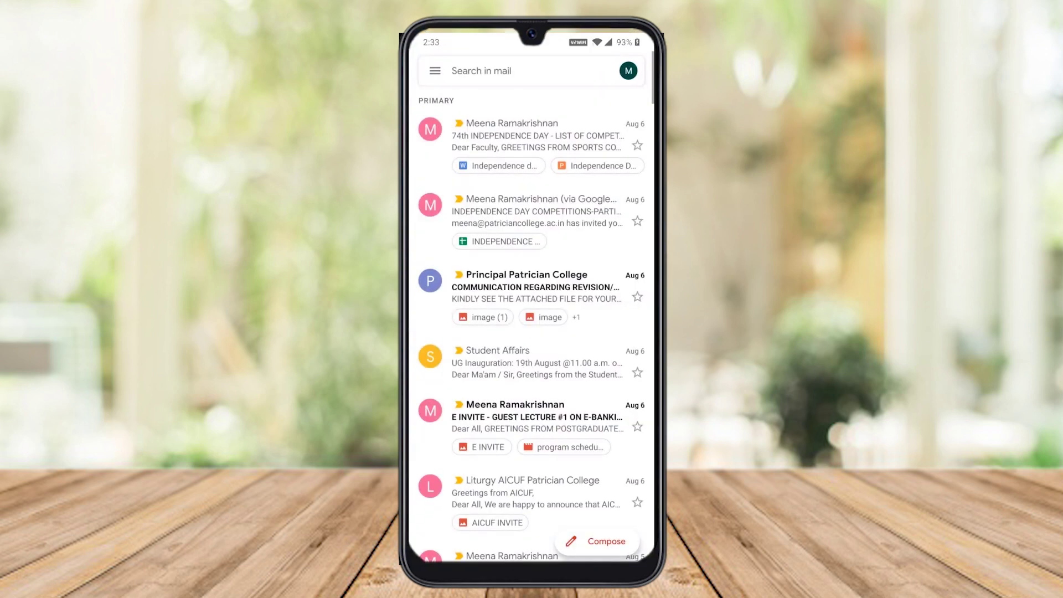
click(435, 70)
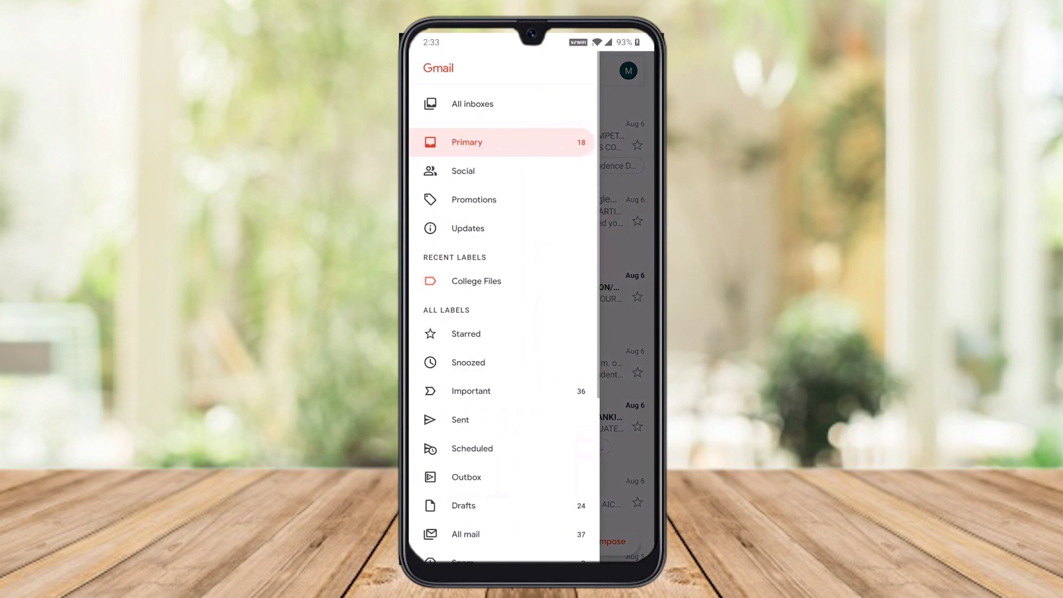
click(464, 418)
click(532, 135)
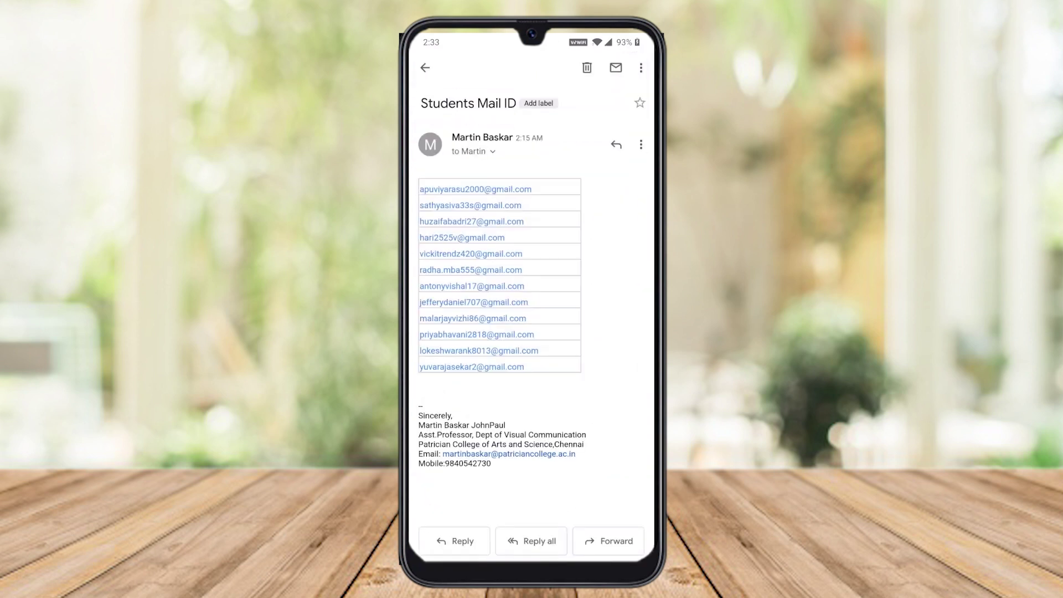
Step: Copy a student's email address and return to Calendar's guest screen
click(475, 189)
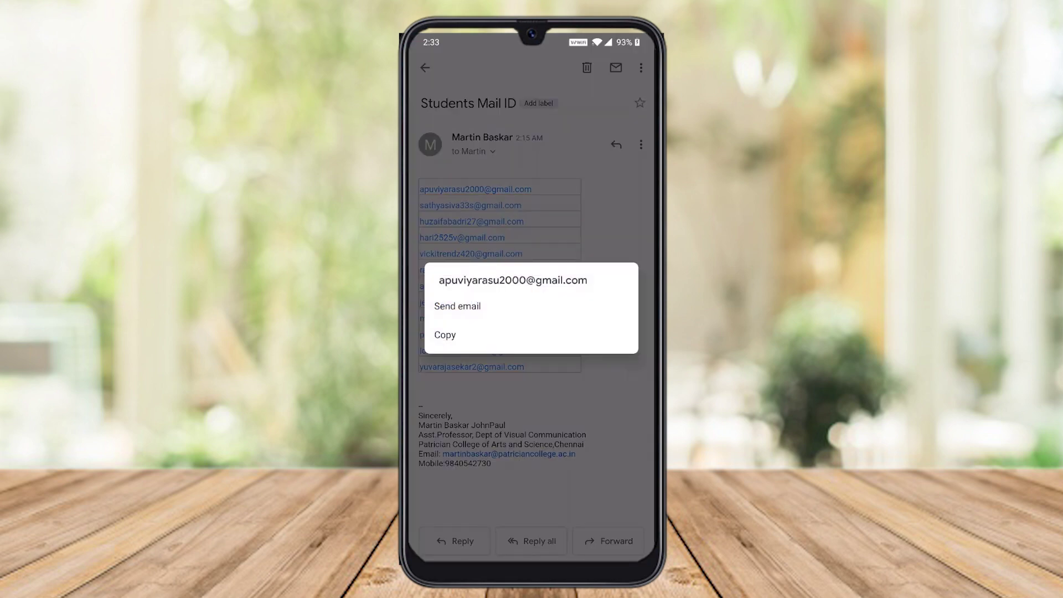
click(444, 334)
drag(532, 560, 532, 388)
drag(454, 276, 609, 276)
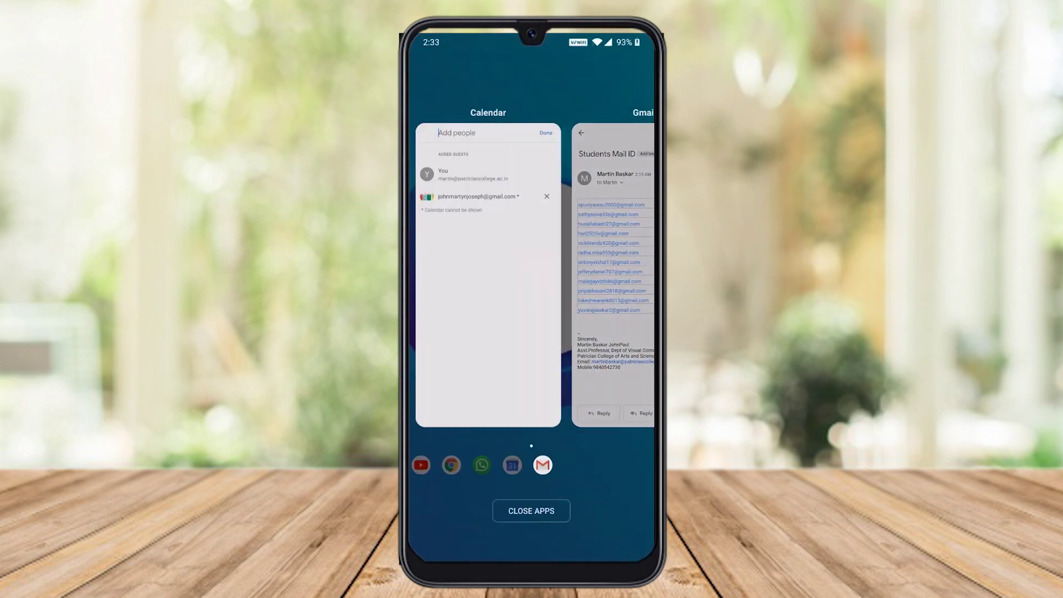
click(531, 276)
Step: Paste the copied student address into the guest field, add it, and tap Done
click(478, 68)
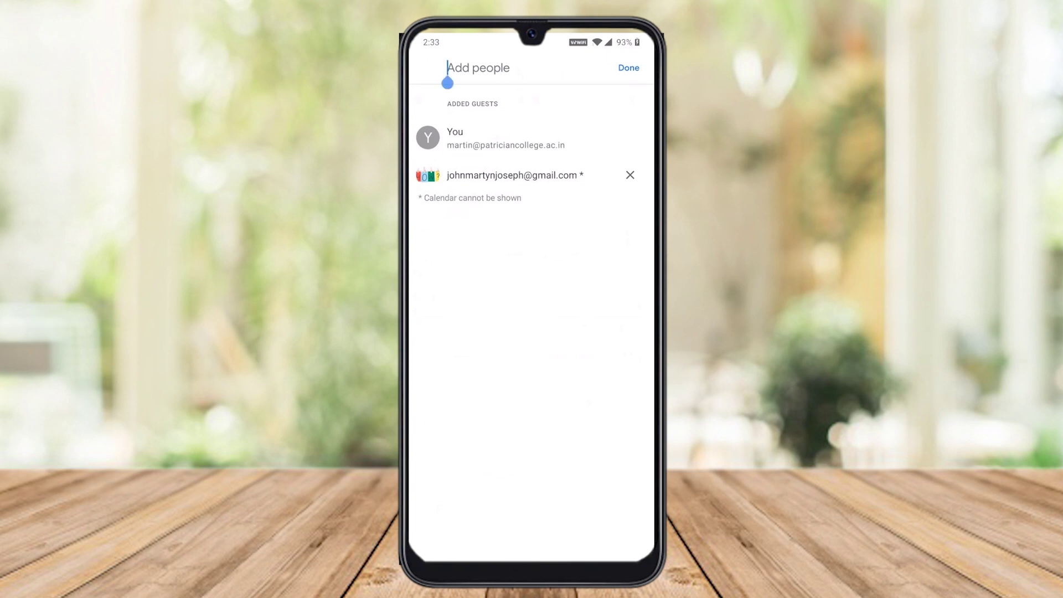
click(444, 77)
click(440, 105)
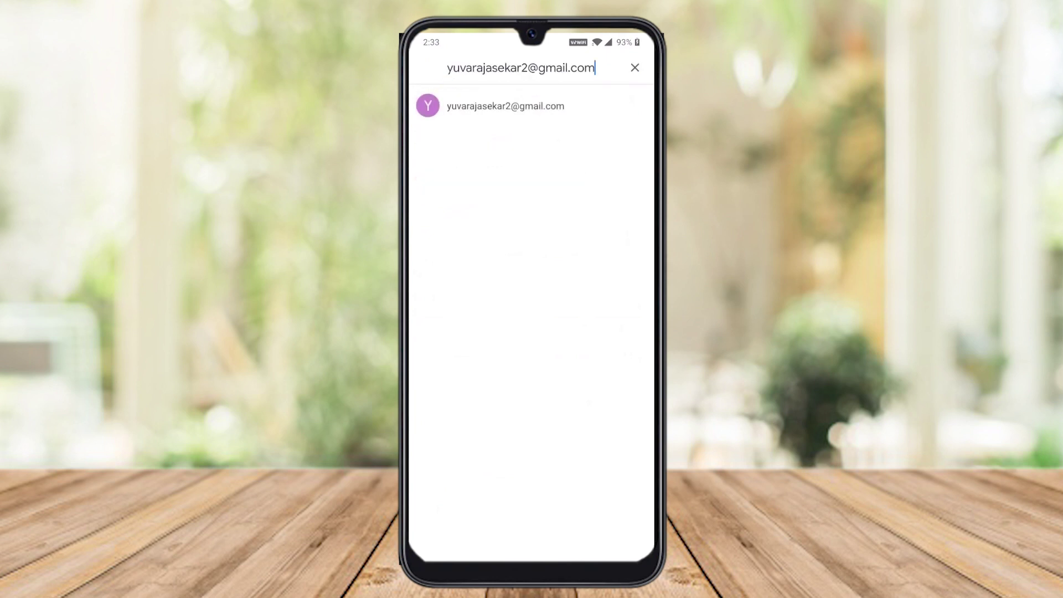
click(506, 105)
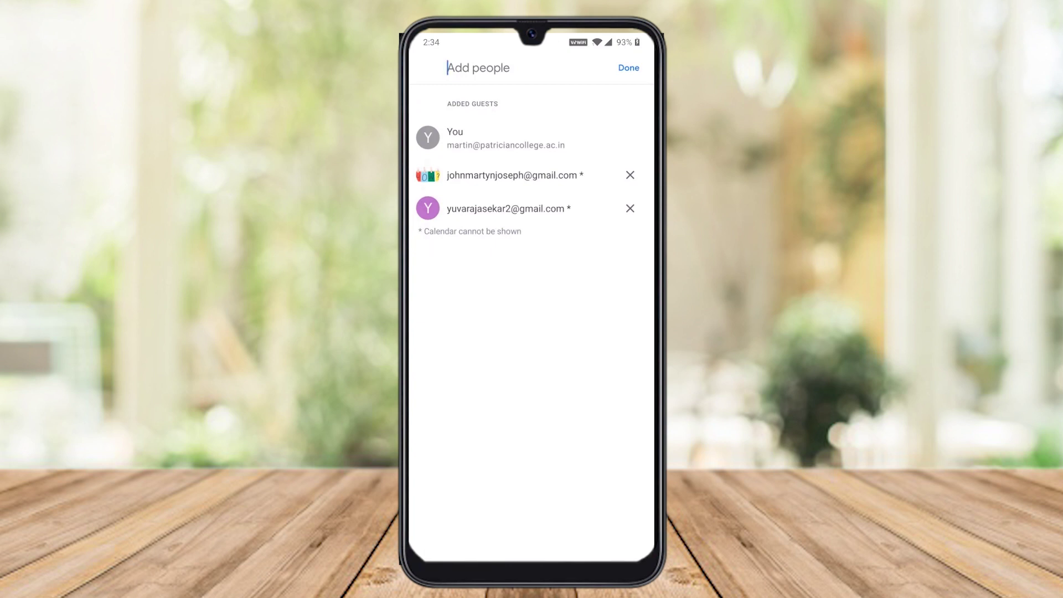
click(628, 67)
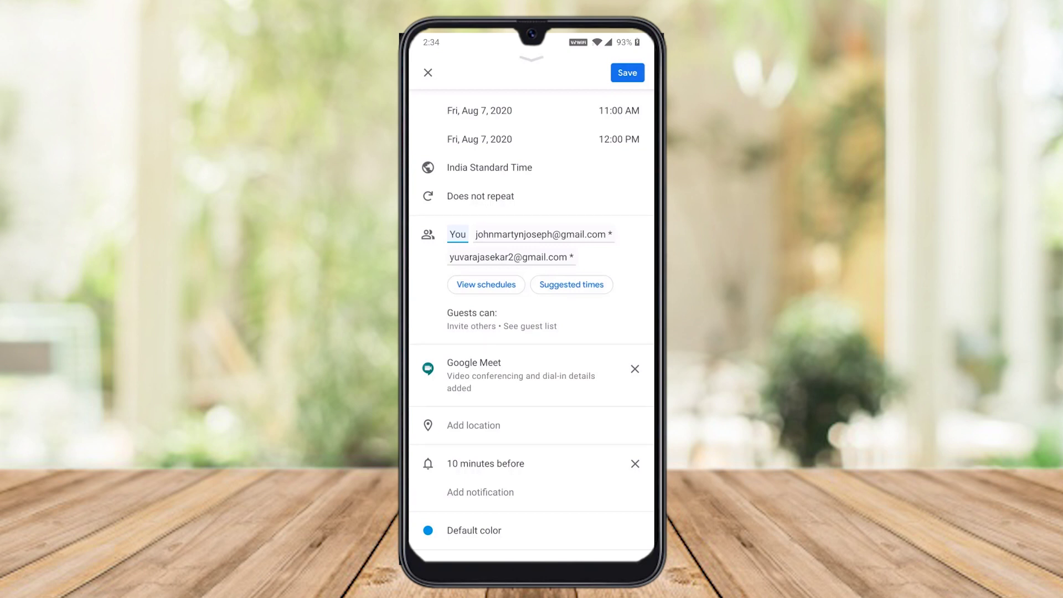
Step: Switch off guests' 'Invite others' permission, leaving 'See guest list' turned on
scroll(531, 321, down, 2)
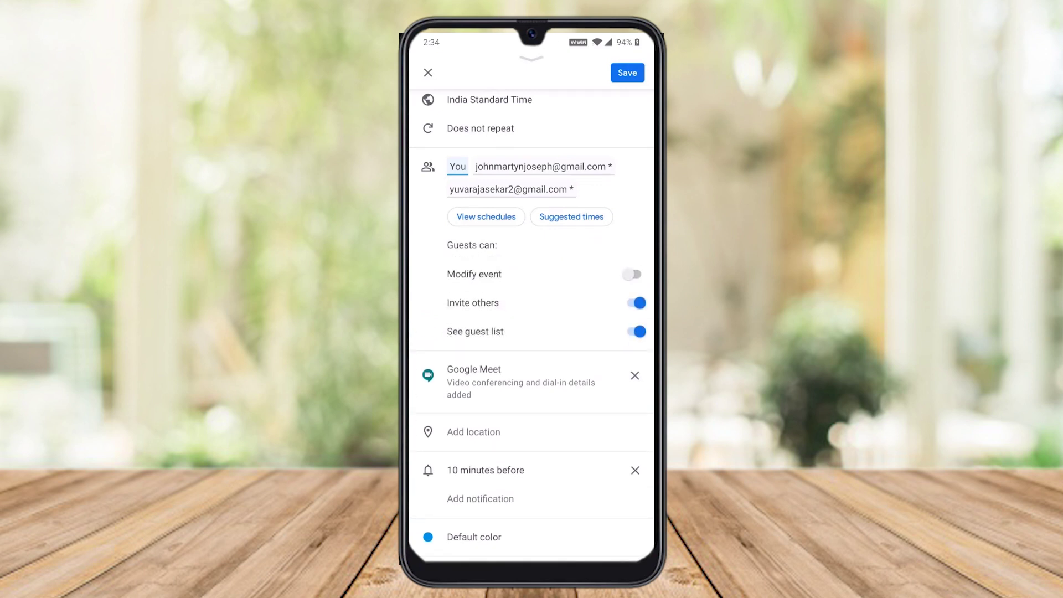
click(636, 303)
click(635, 331)
click(633, 331)
scroll(531, 332, down, 3)
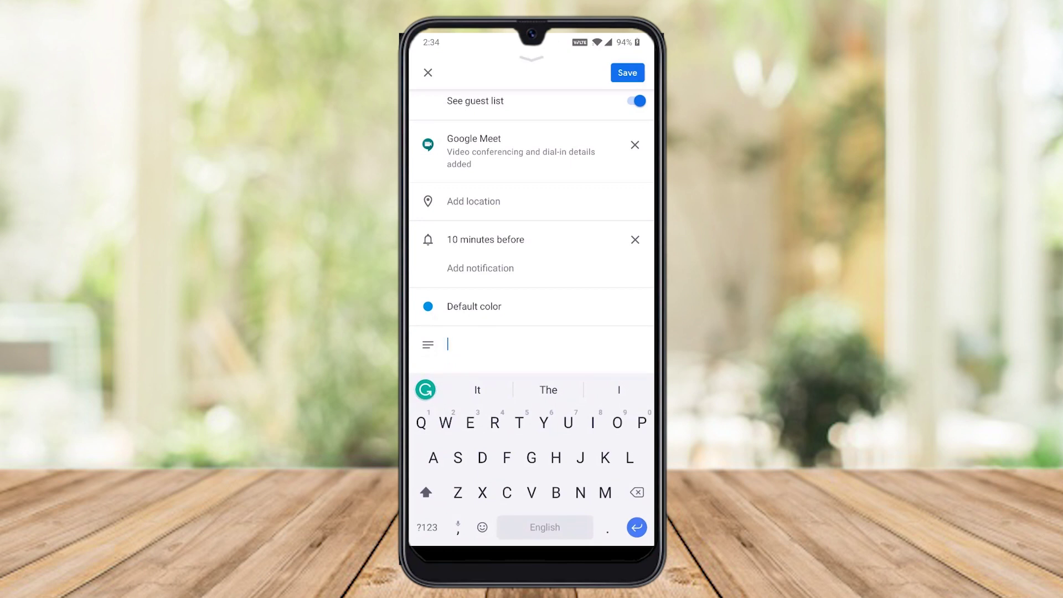
Step: Enter the description 'This is demo class', save the event, and send guest invitations
text(This)
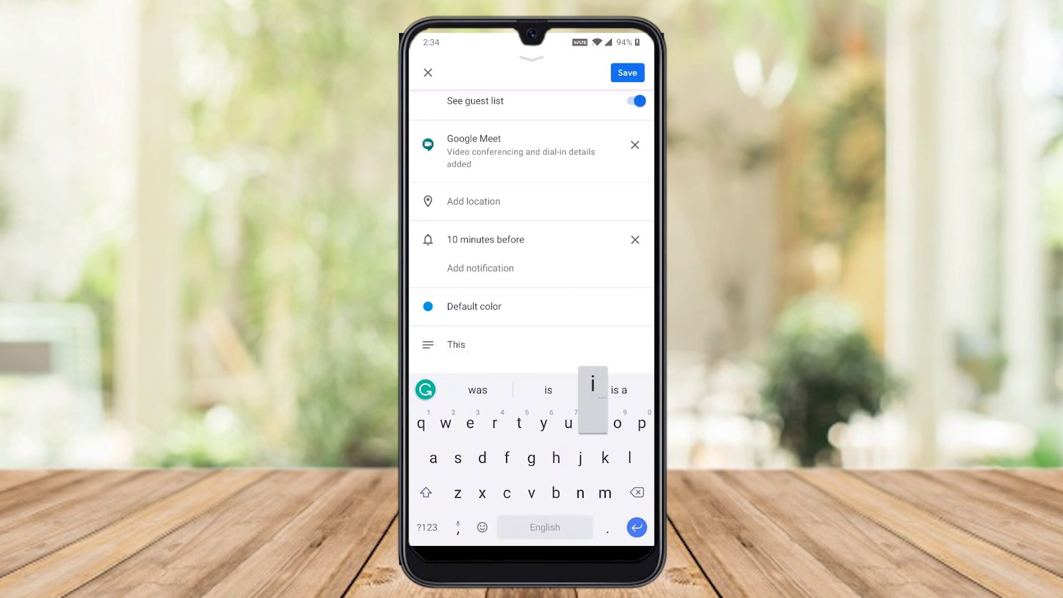
text( is demo)
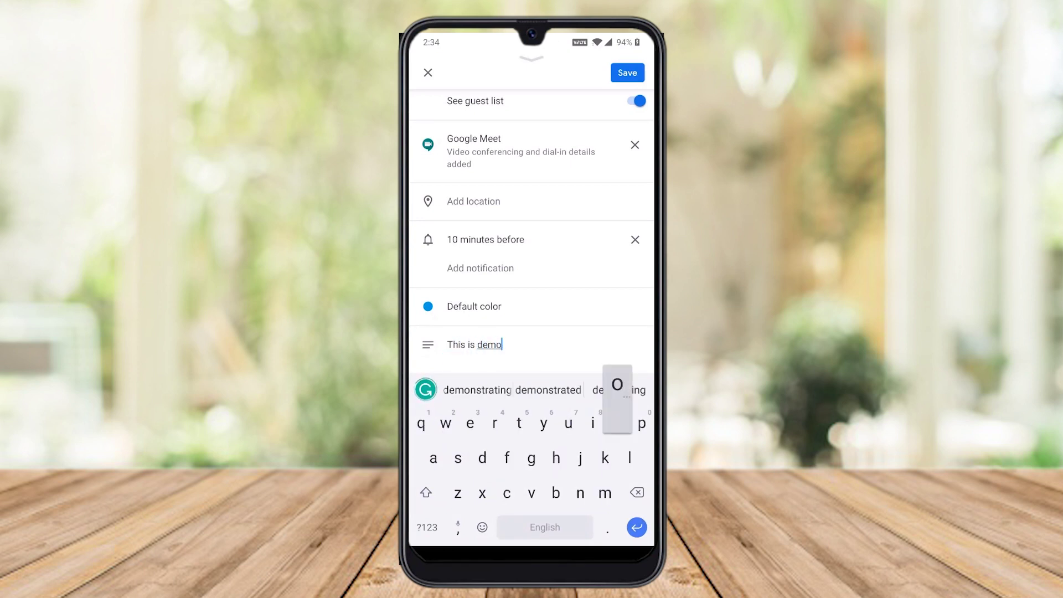
text( class)
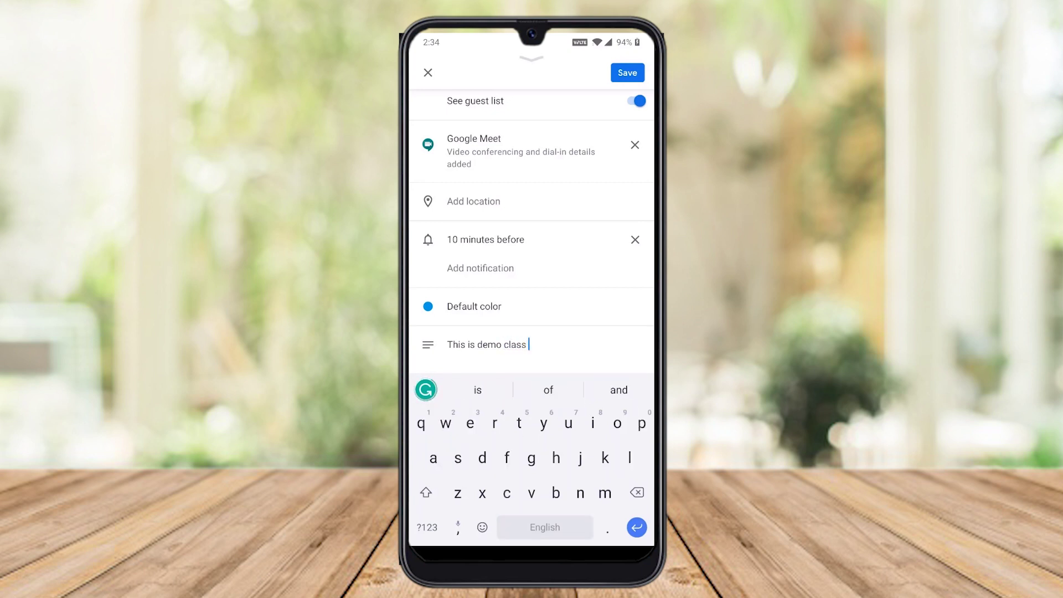
scroll(531, 222, down, 3)
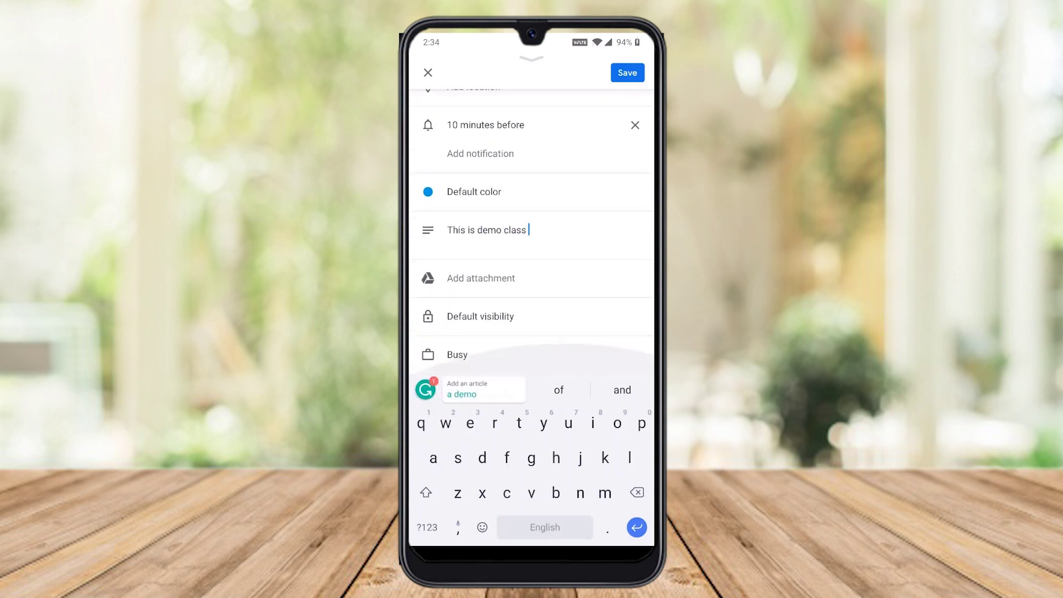
scroll(531, 221, up, 3)
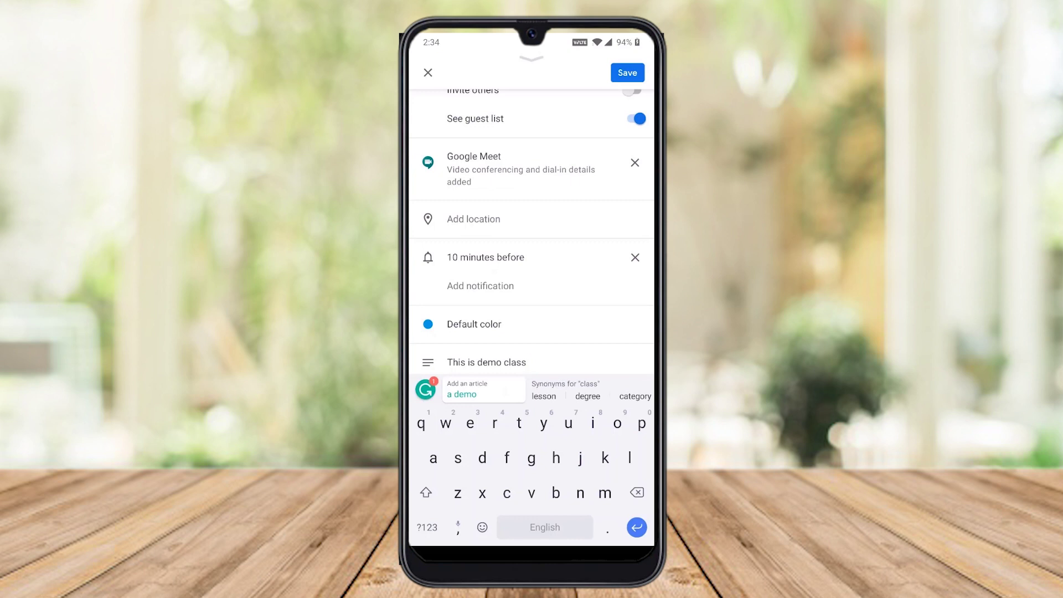
click(627, 72)
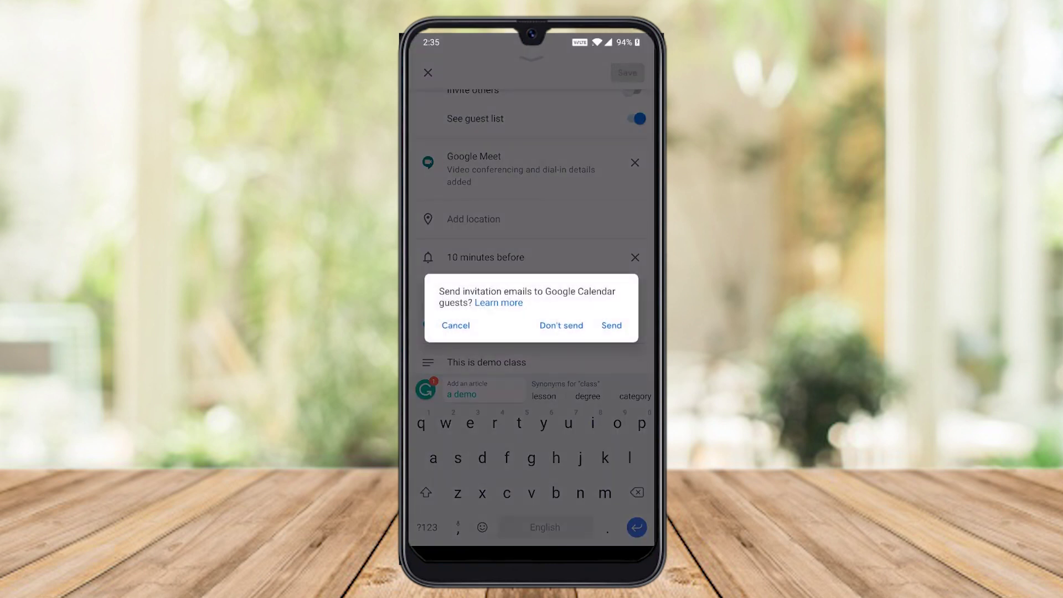
click(611, 325)
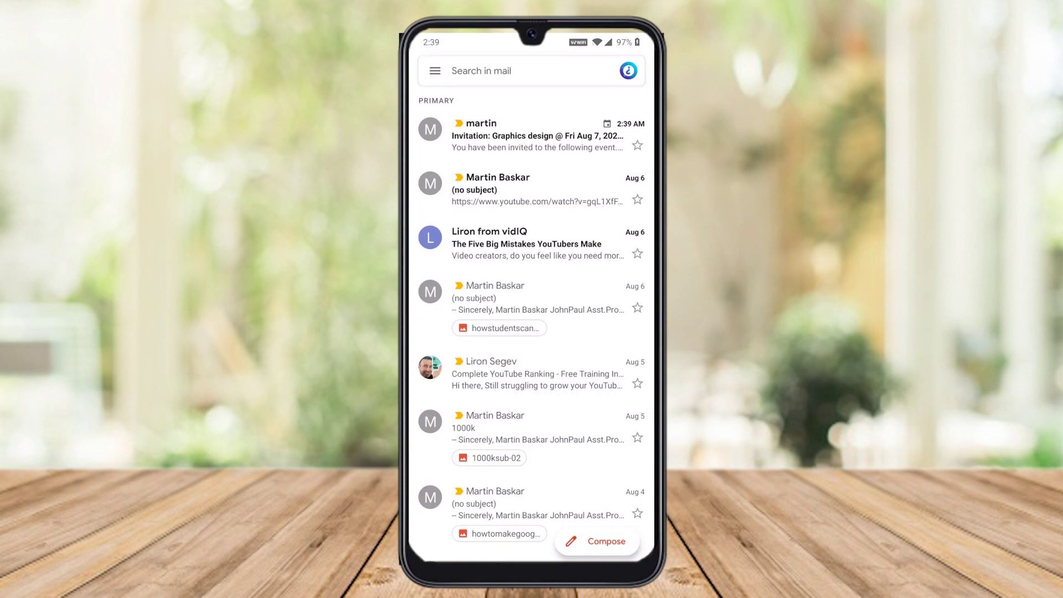
Step: Open the Graphics design invitation email and look over its details
click(632, 129)
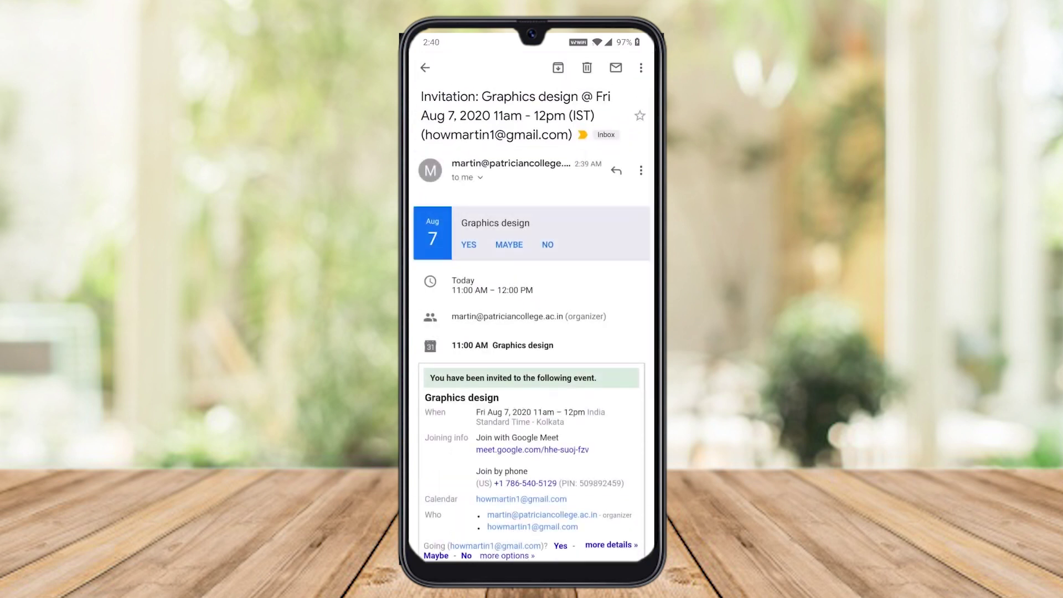
scroll(531, 332, down, 2)
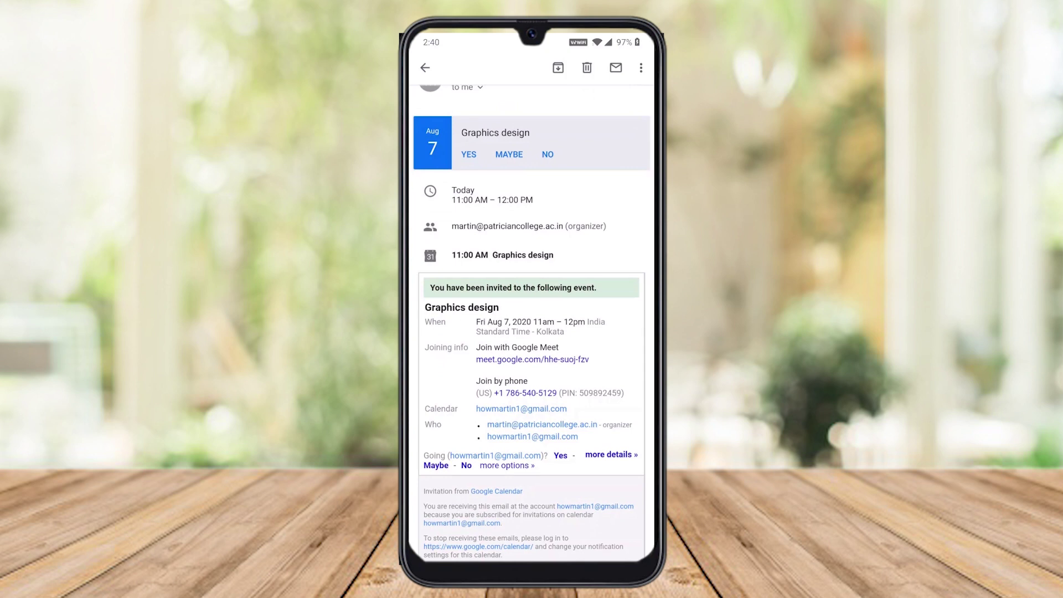
scroll(531, 321, down, 1)
scroll(532, 321, up, 2)
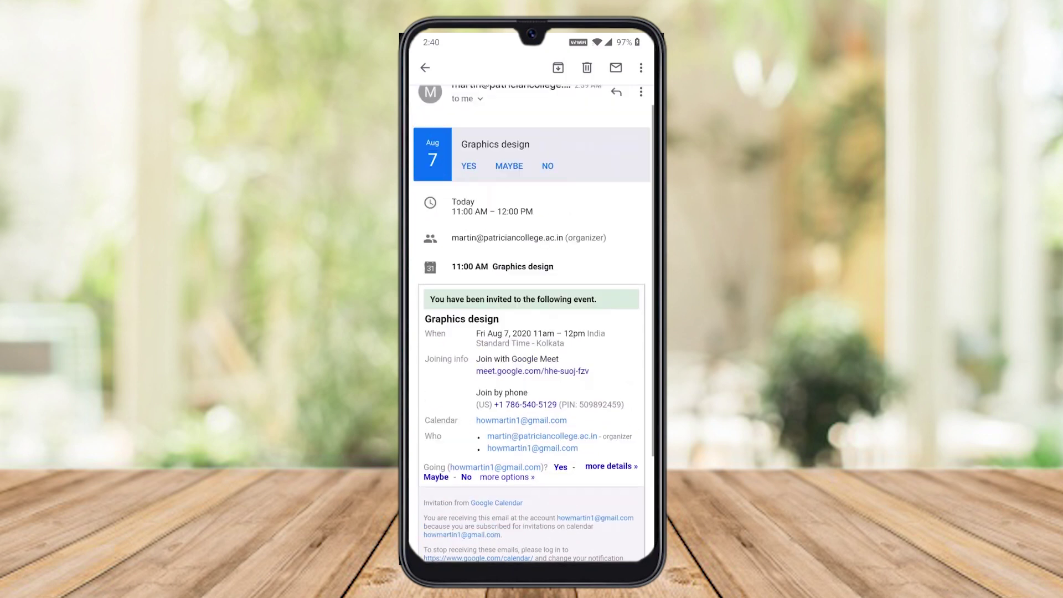
scroll(532, 321, up, 2)
Step: Accept the invitation with Yes and open its Google Meet link in Meet once
click(468, 244)
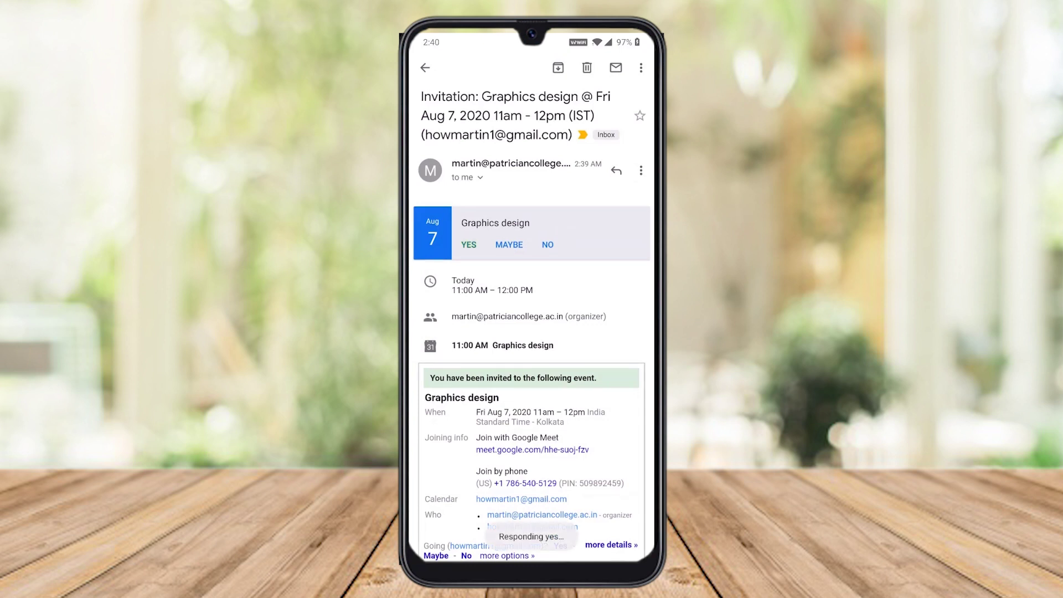
click(532, 450)
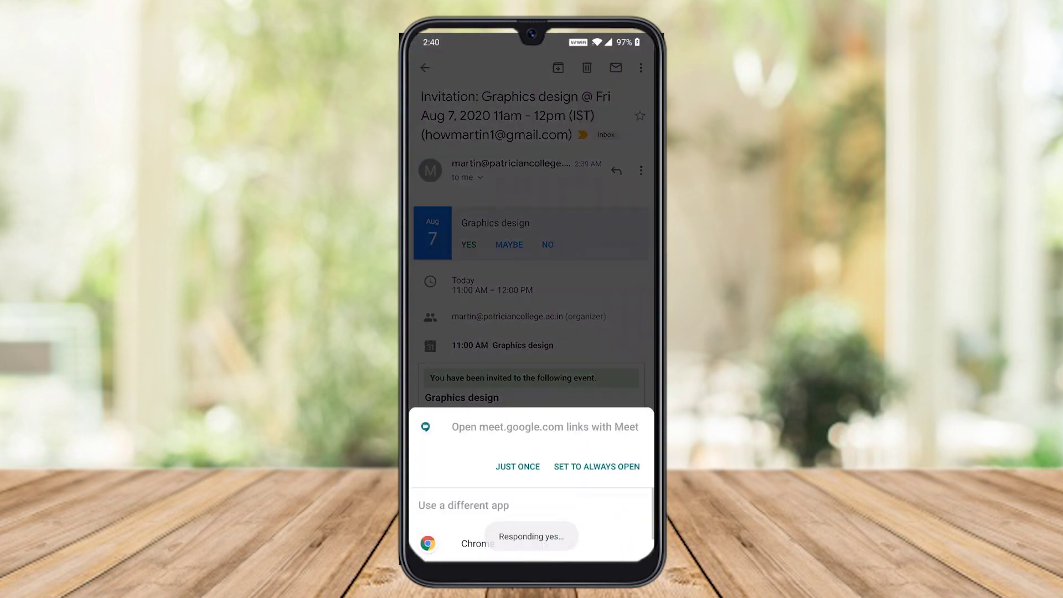
click(518, 466)
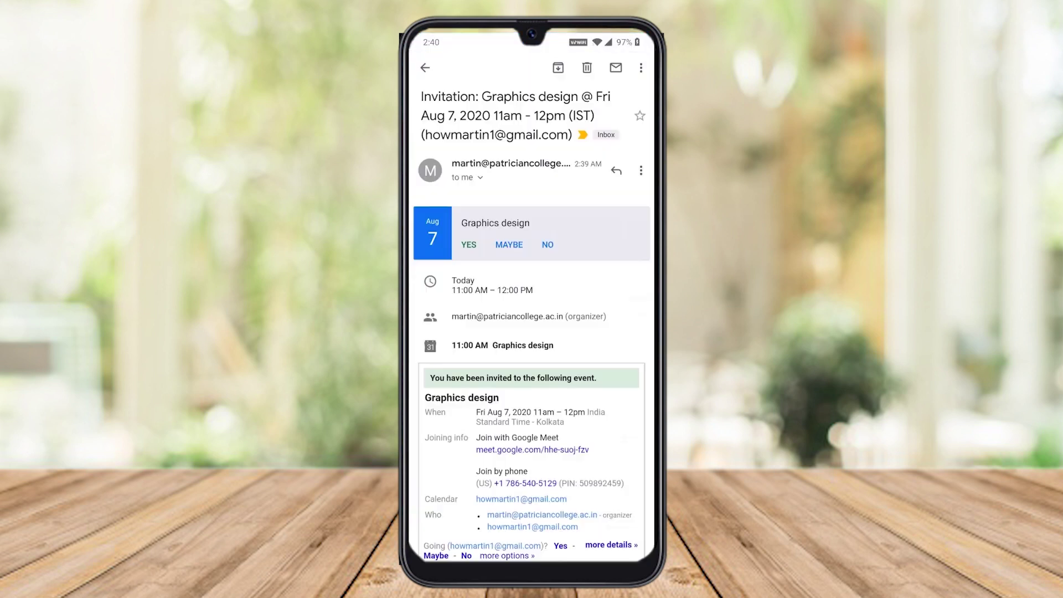